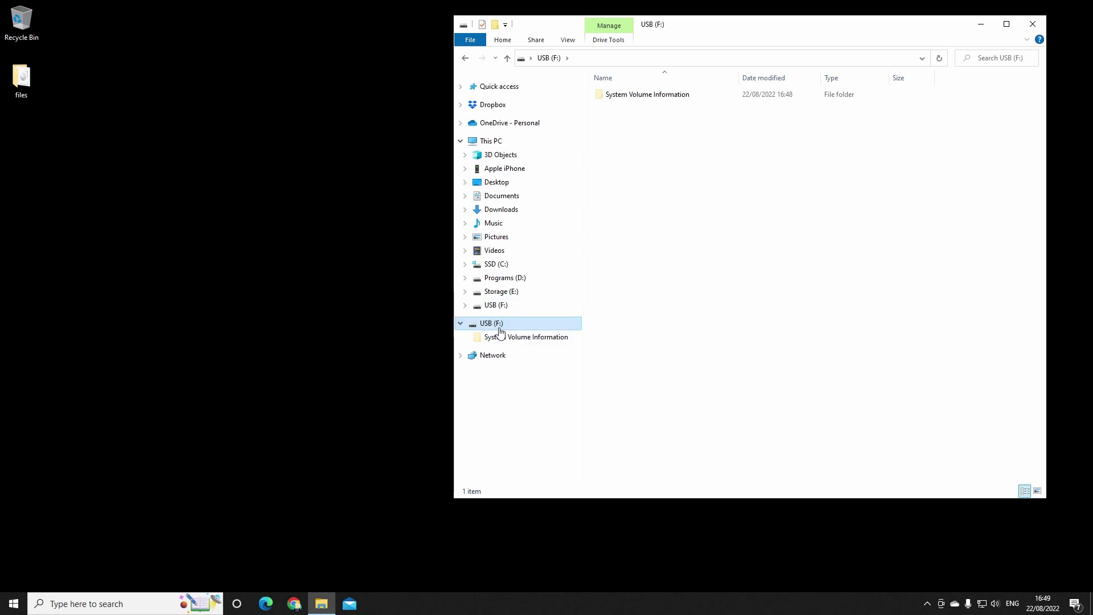
View the USB drive's properties and close them without changes
right_click(742, 242)
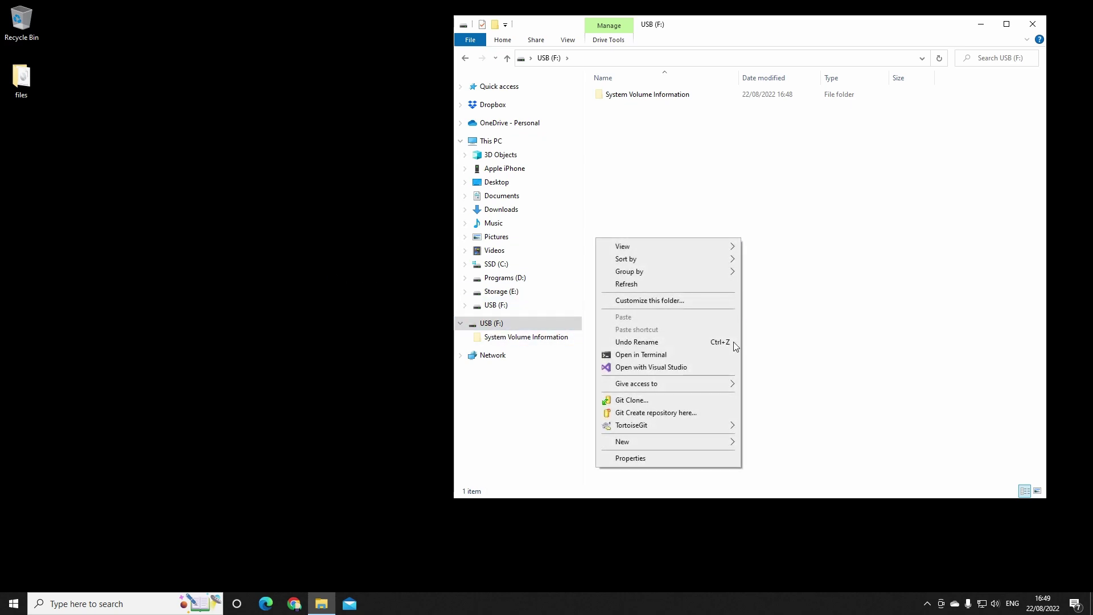
left_click(683, 461)
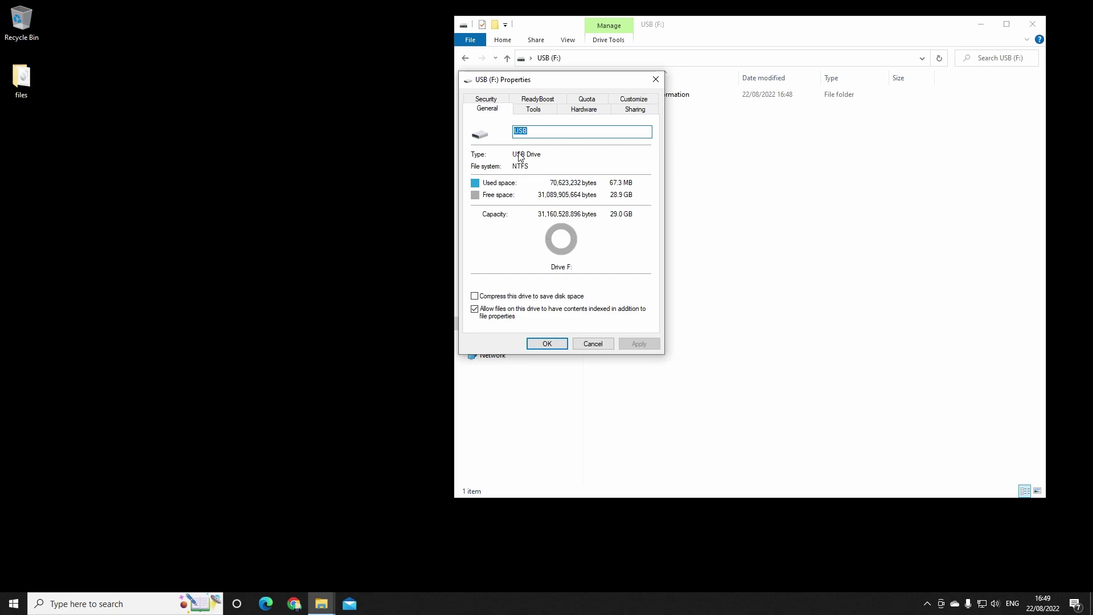
left_click(591, 344)
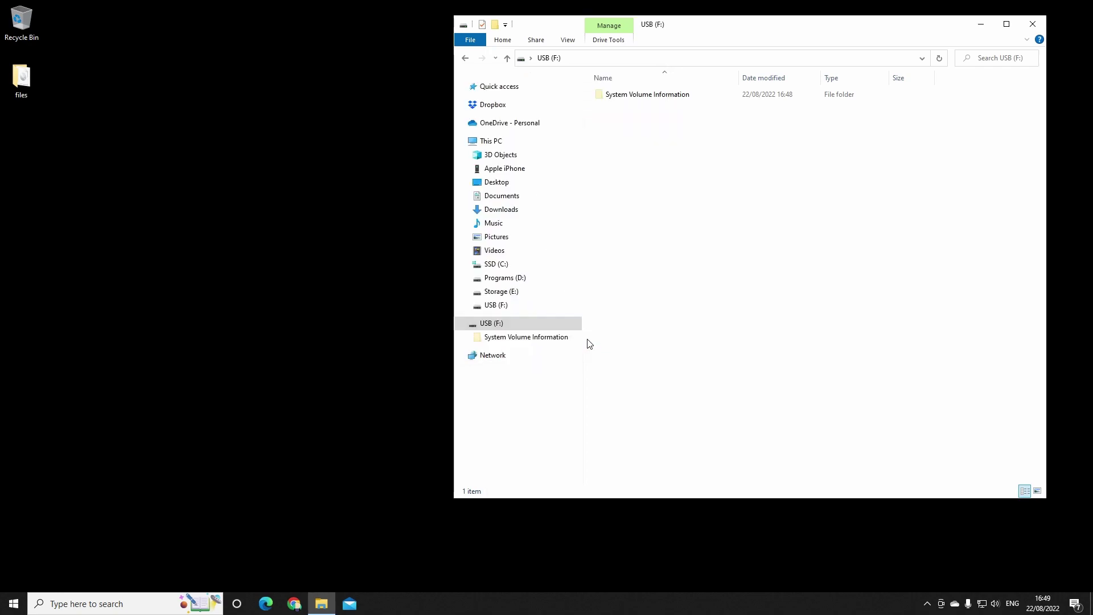
Search Google for 'winsetupfromusb' in a maximized Chrome window
left_click(293, 604)
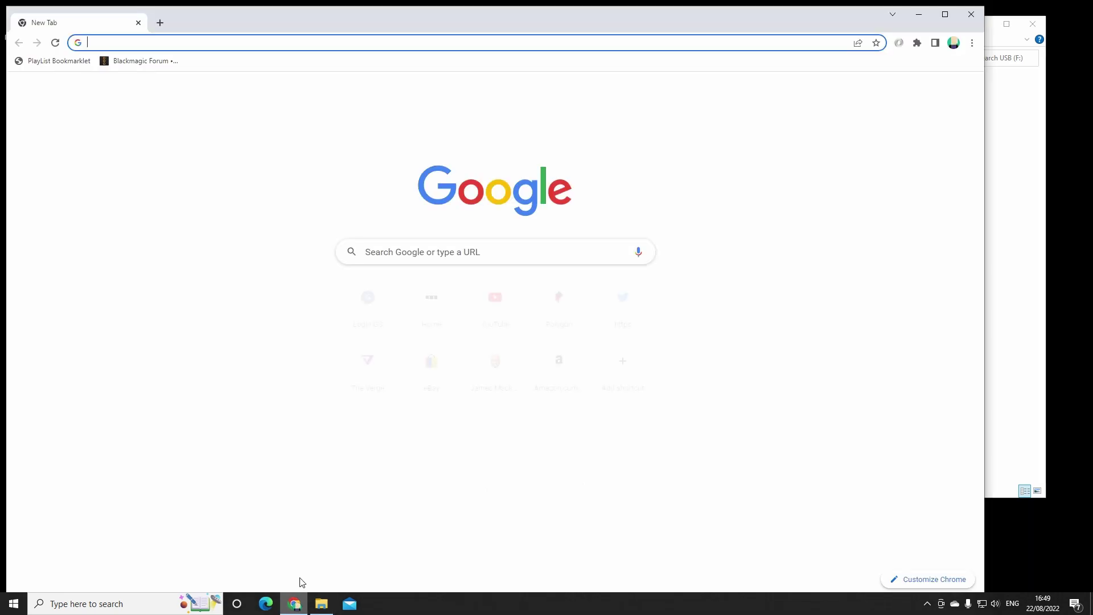
left_click(945, 12)
left_click(477, 239)
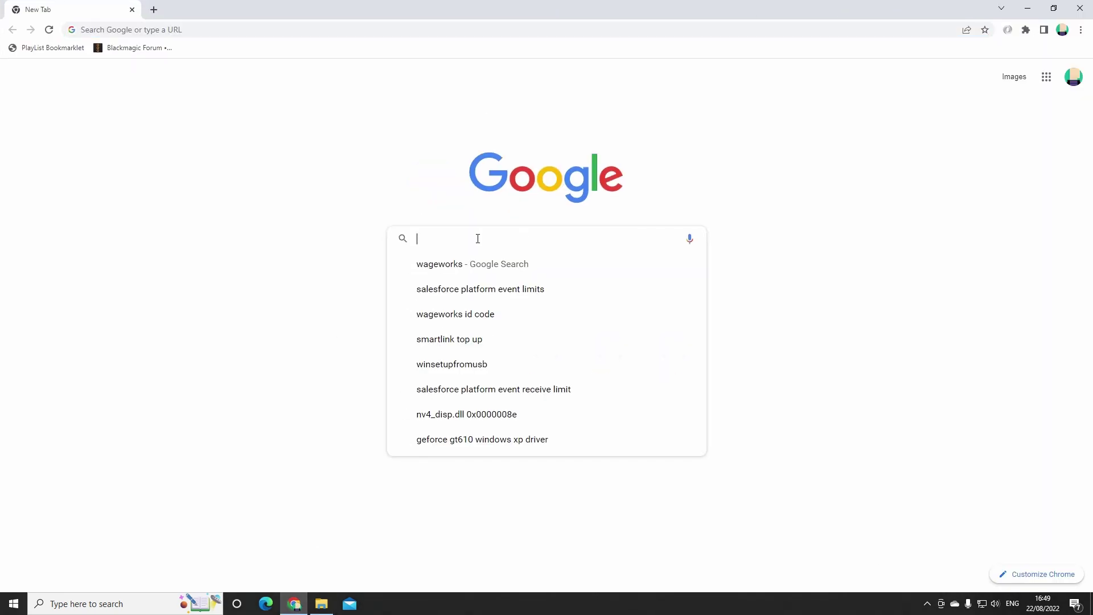
type("winsetupfrom")
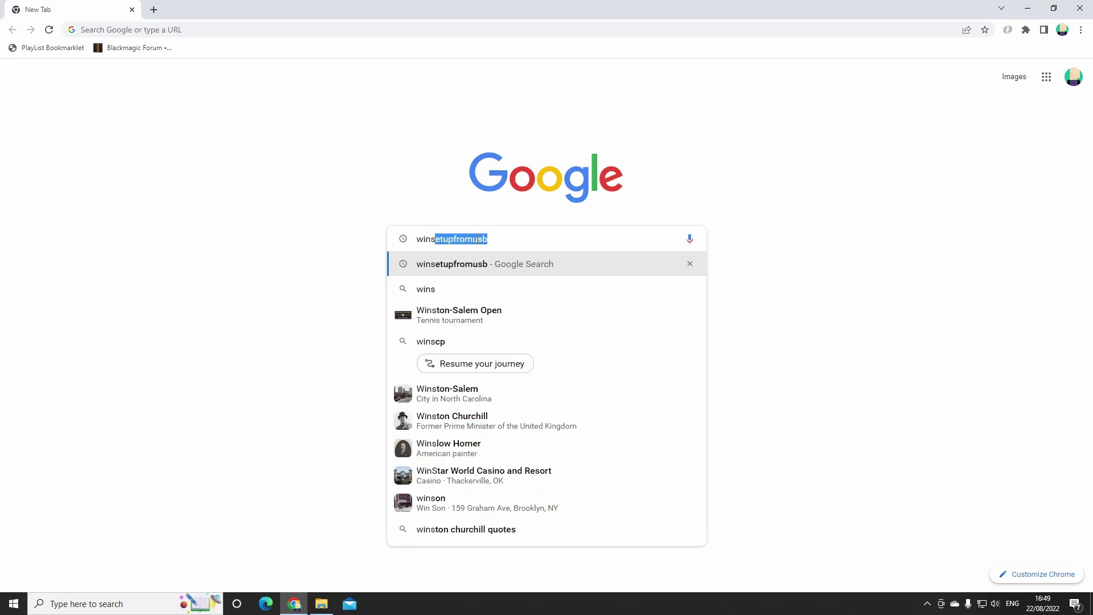
type("uisb")
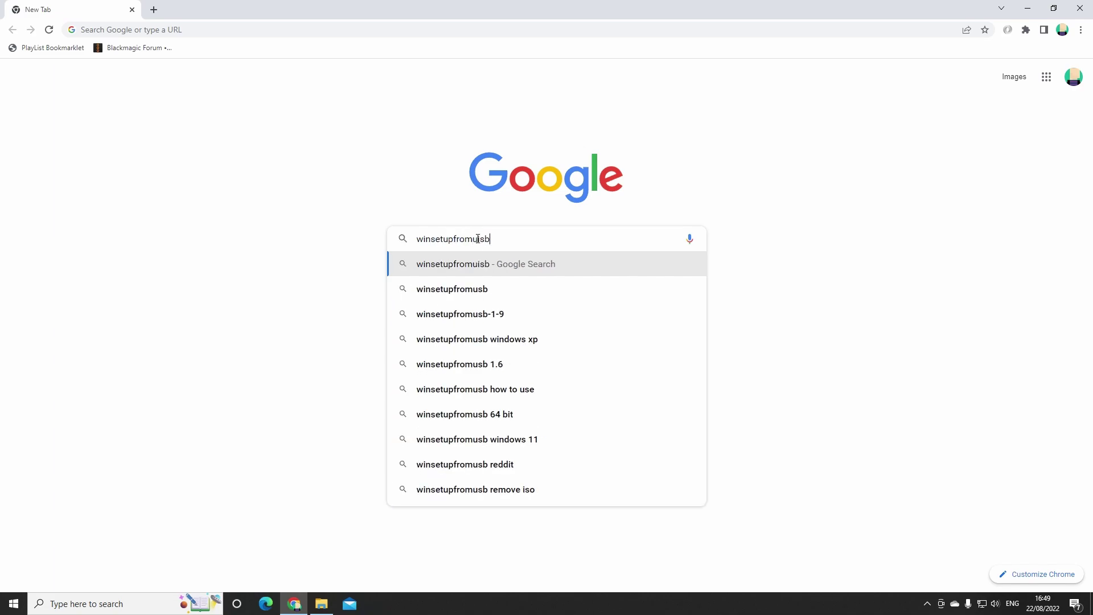
key("BackSpace")
key("BackSpace")
key("BackSpace")
type("sb")
key("Return")
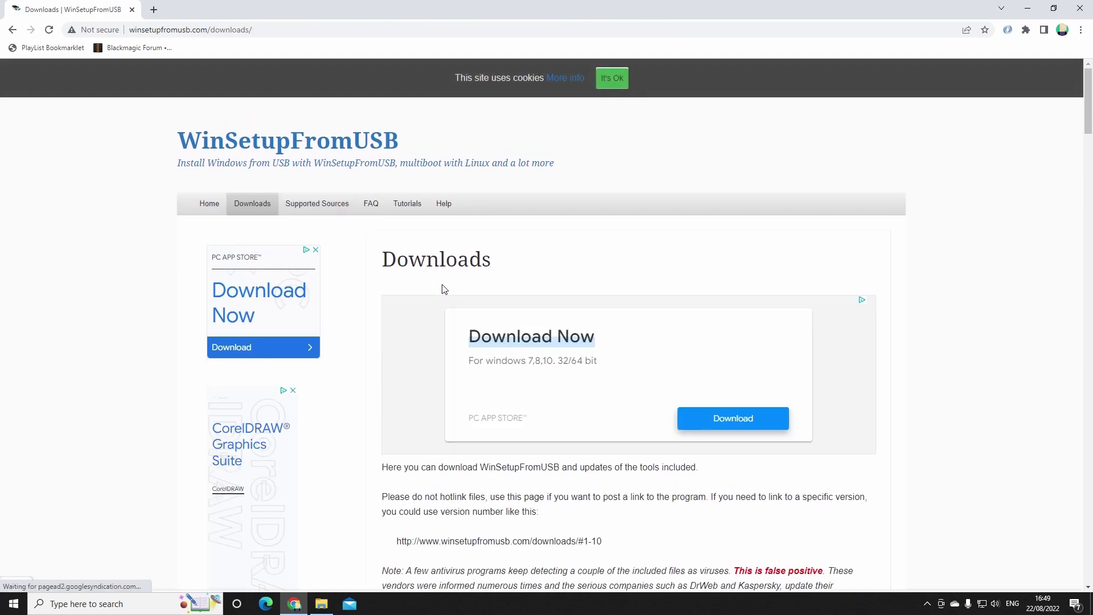
Open the WinSetupFromUSB 1.10.exe page, dismiss the ad, and start the download
scroll(444, 290, "down", 6)
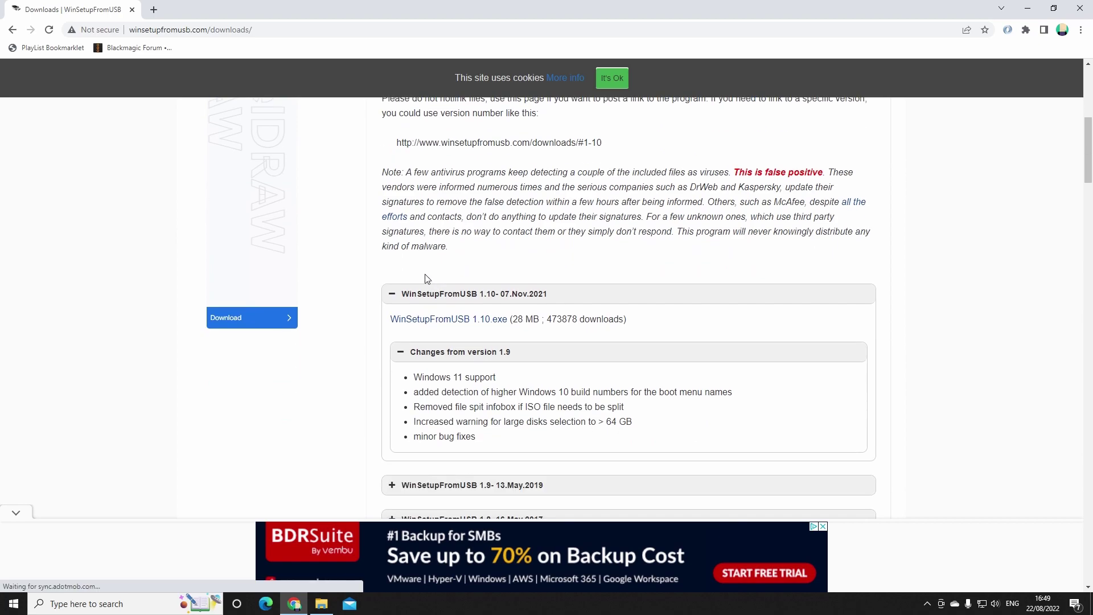
scroll(427, 277, "down", 1)
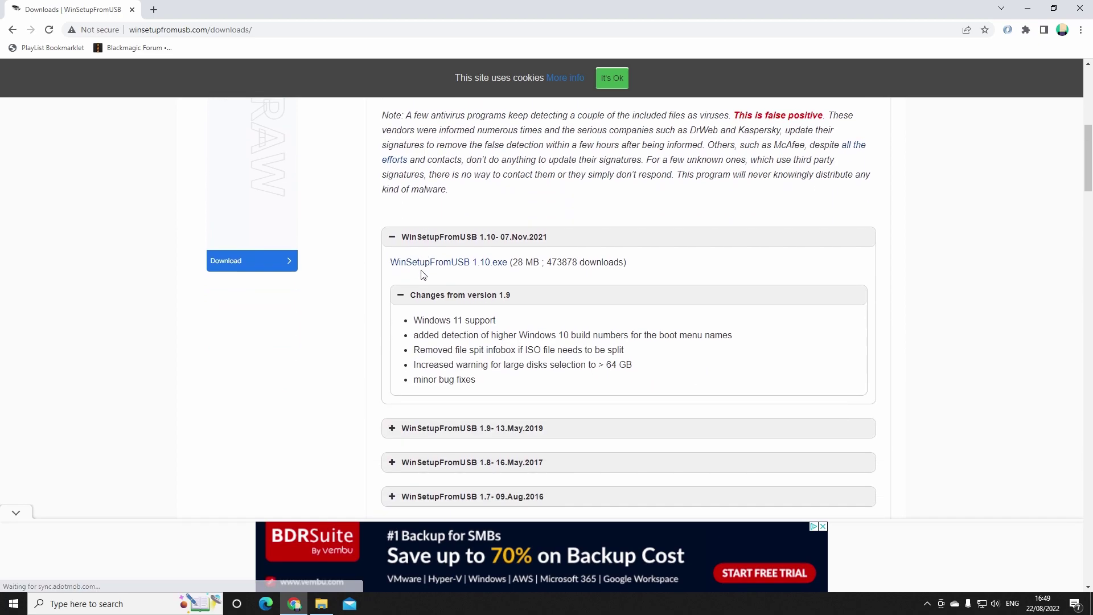
left_click(494, 265)
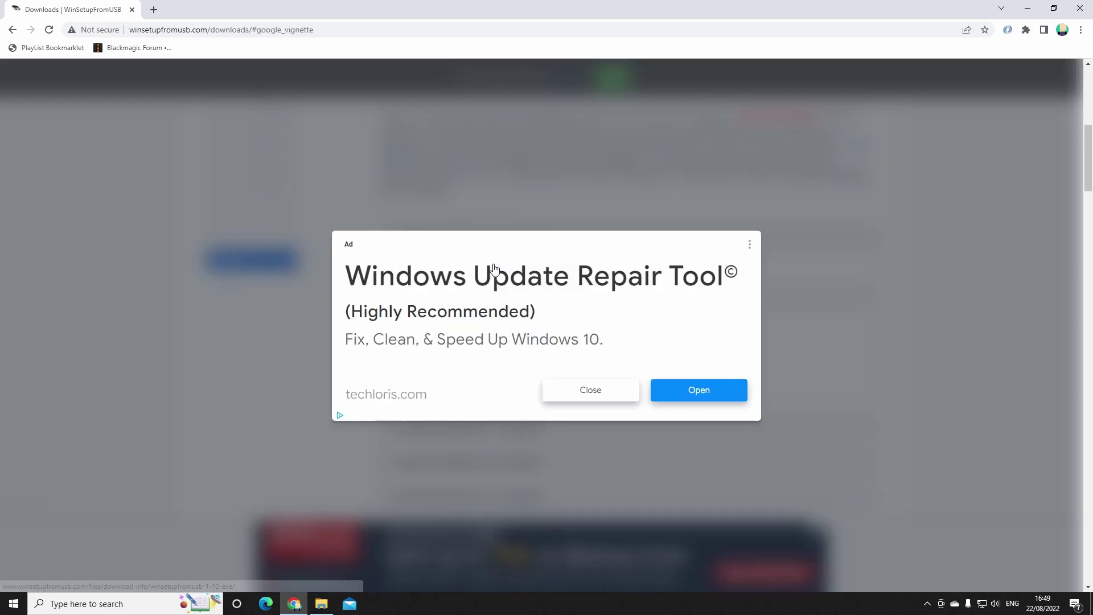
left_click(566, 390)
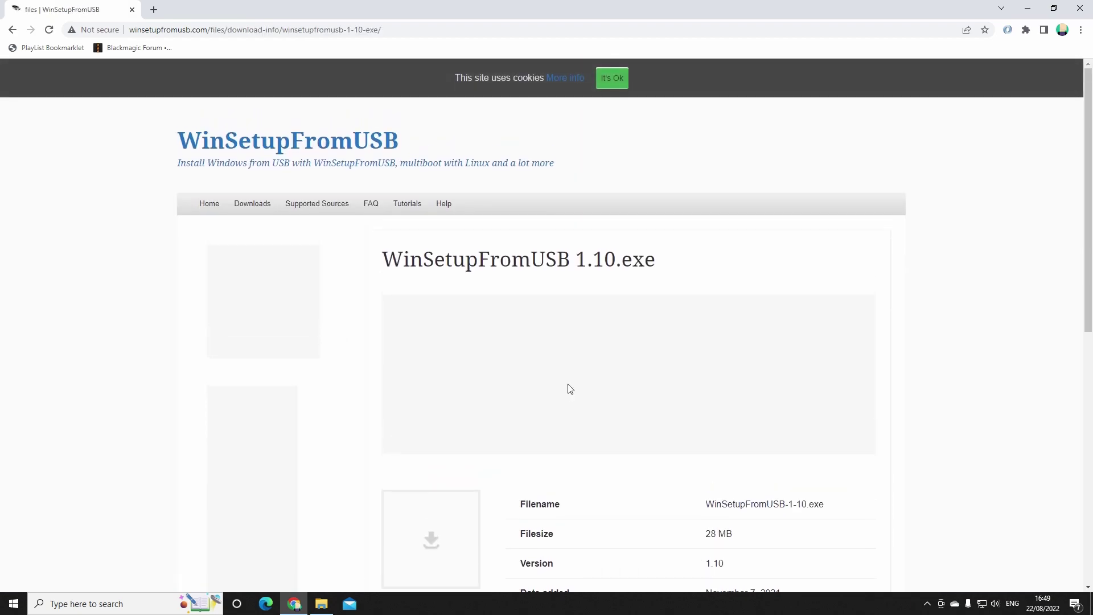
scroll(527, 326, "down", 6)
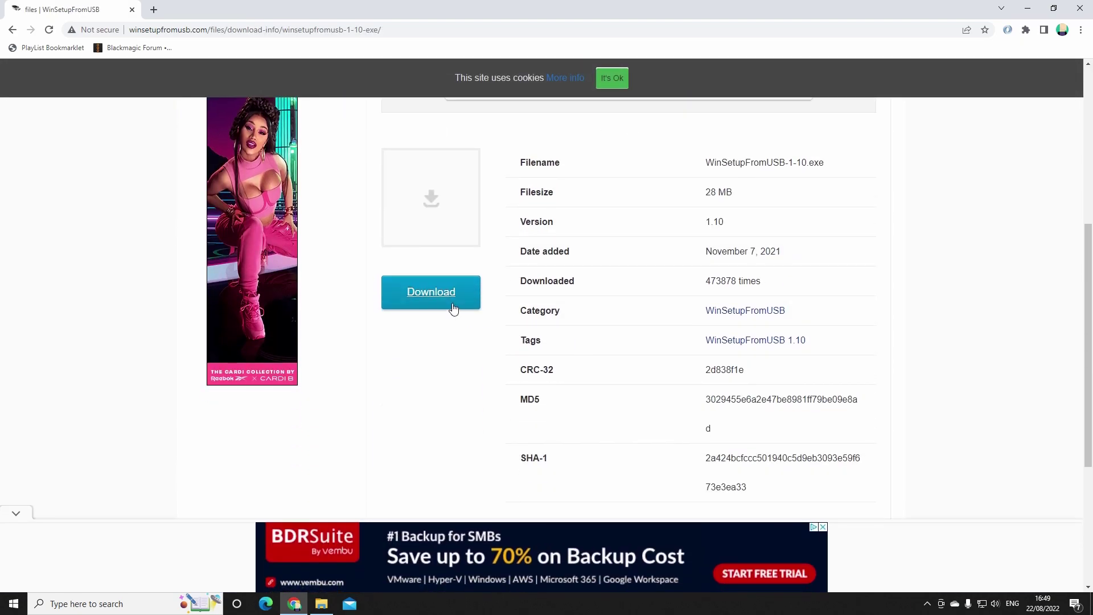
left_click(431, 292)
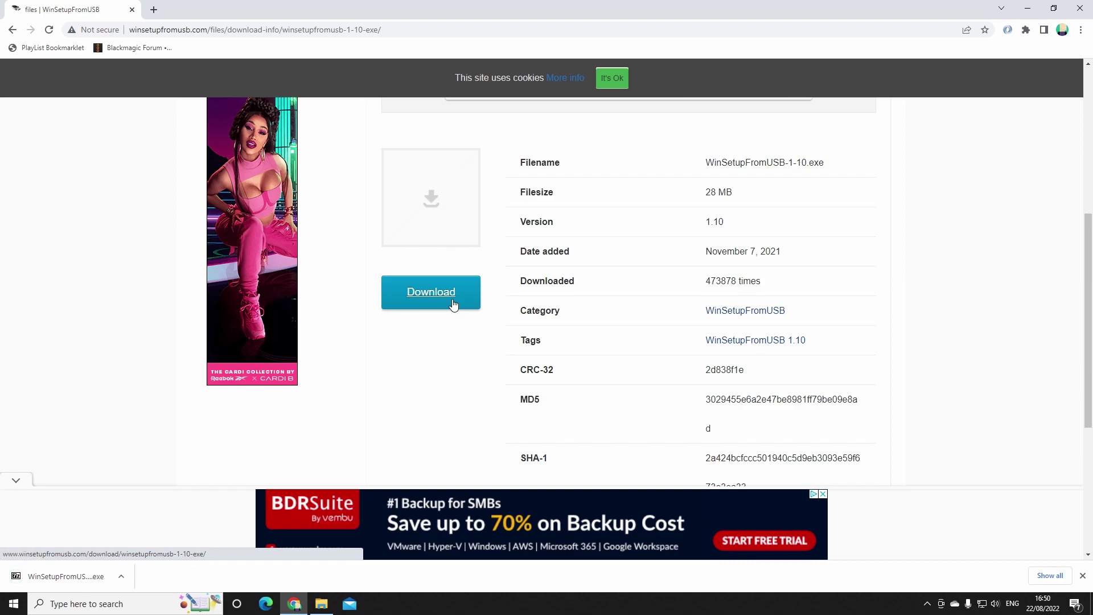
Snap Chrome right and extract WinSetupFromUSB-1-10.exe onto the desktop, then close Chrome
left_click_drag(546, 8, 1090, 285)
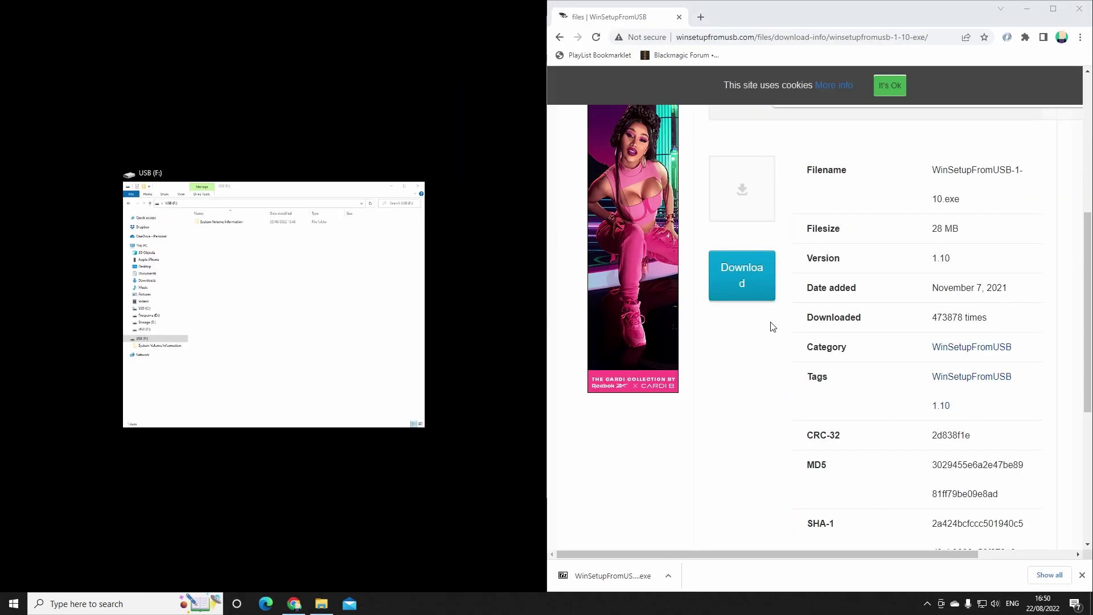
left_click(417, 192)
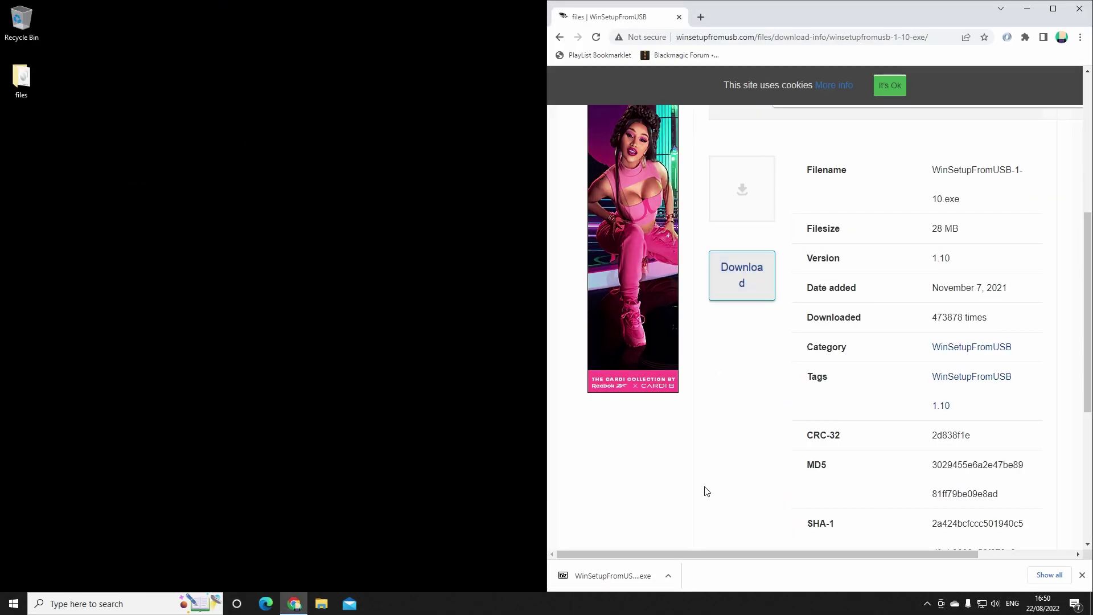
left_click_drag(612, 575, 22, 273)
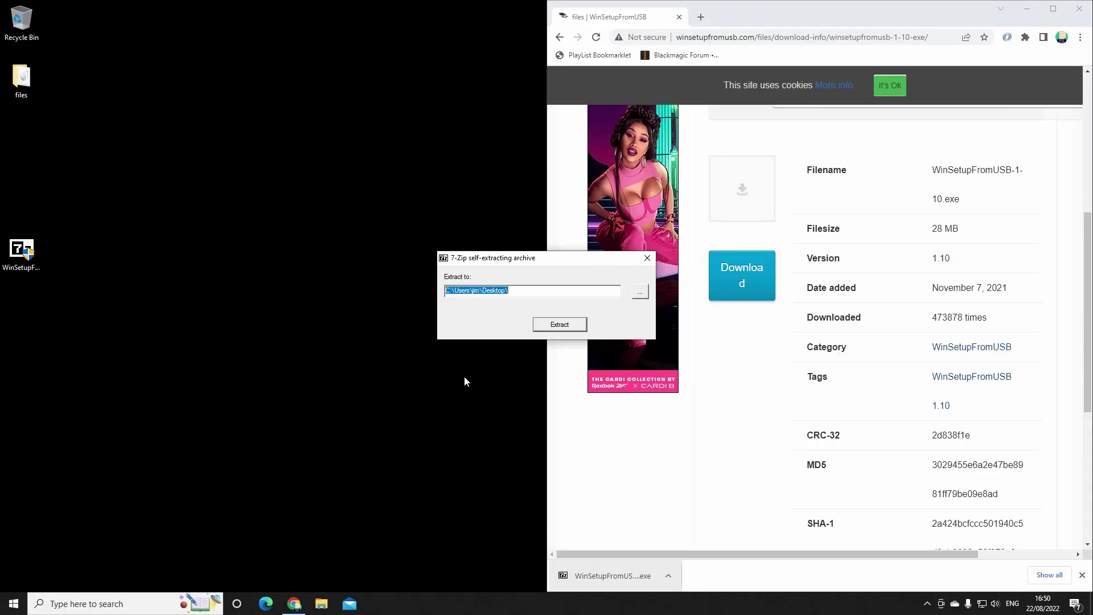
left_click(550, 329)
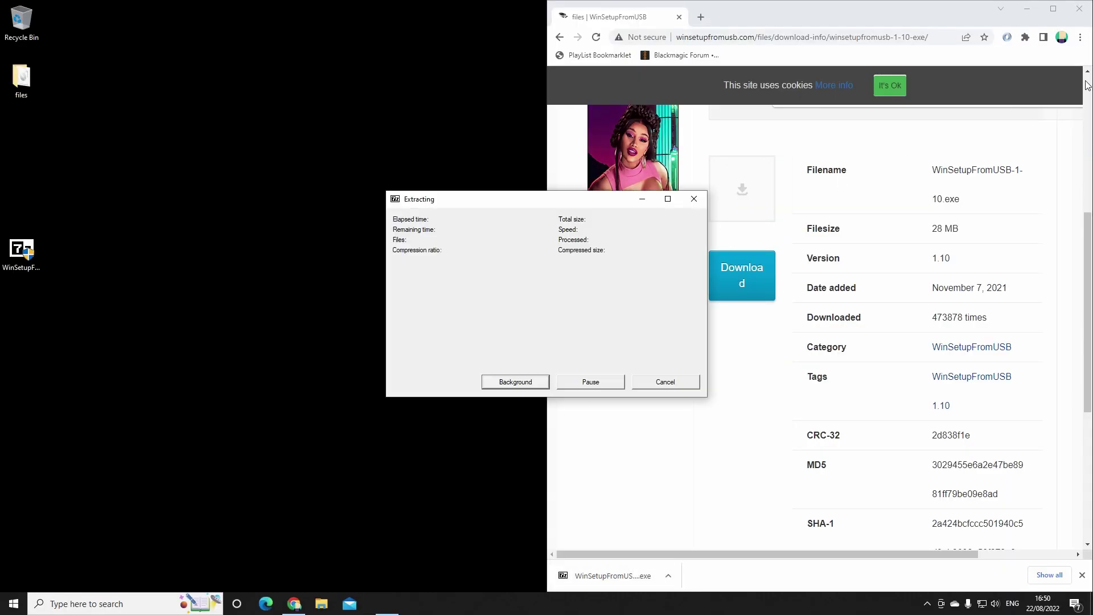
left_click(1085, 14)
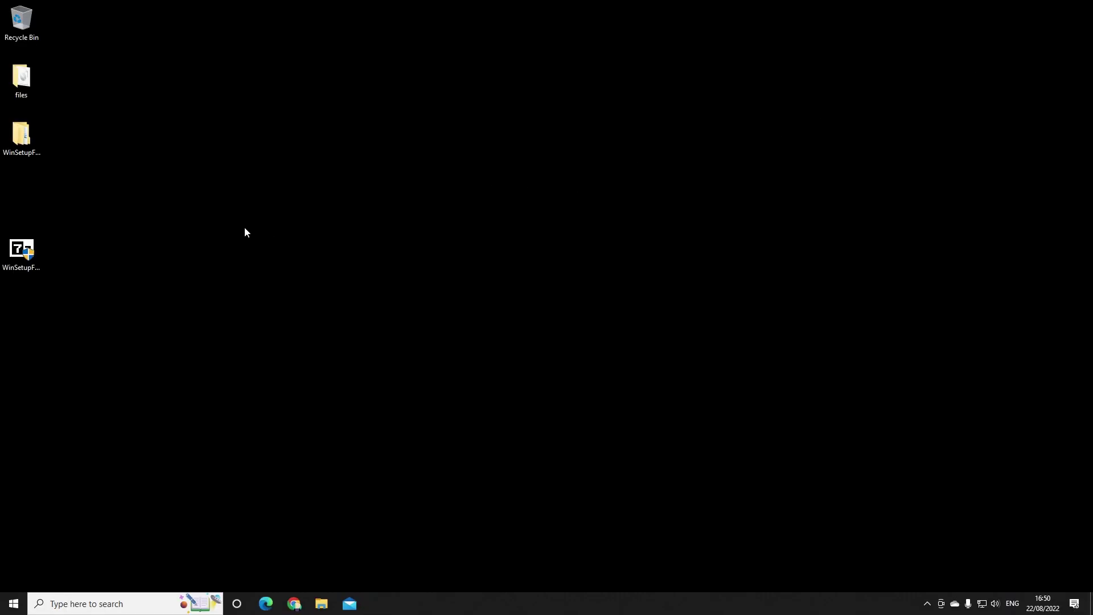
Open the WinSetupFromUSB-1-10 folder and launch WinSetupFromUSB_1-10_x64.exe, approving the UAC prompt
double_click(27, 145)
left_click_drag(796, 25, 1089, 96)
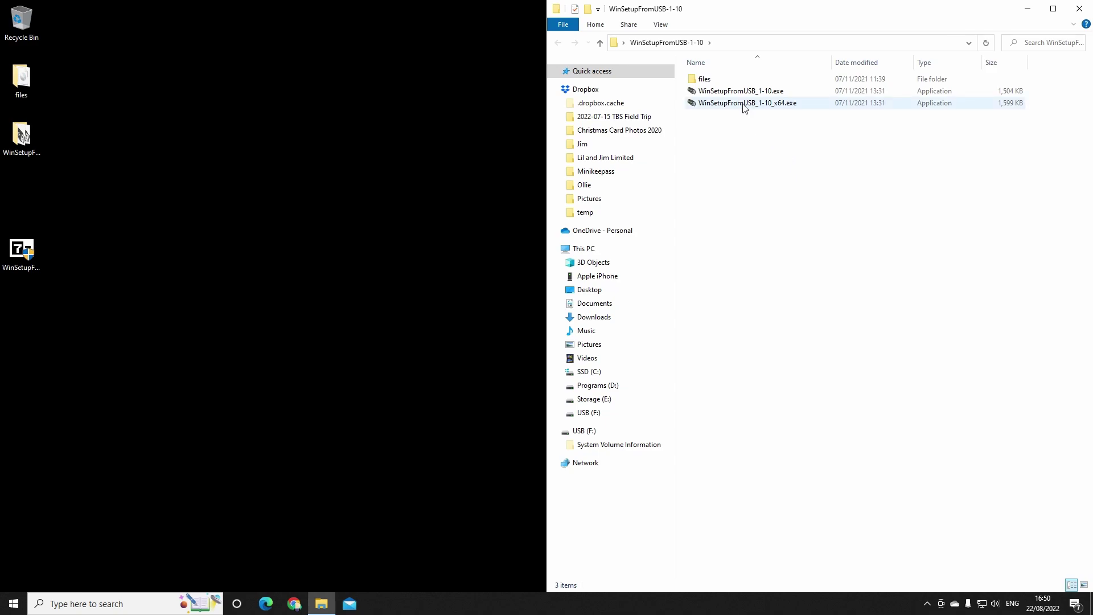
mouse_move(754, 108)
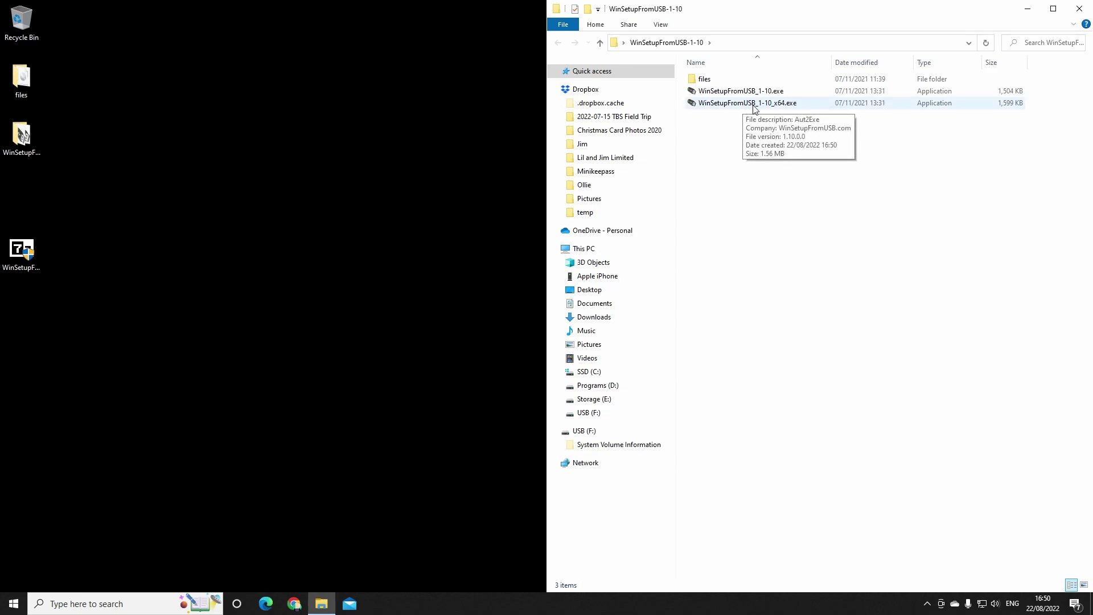
double_click(741, 103)
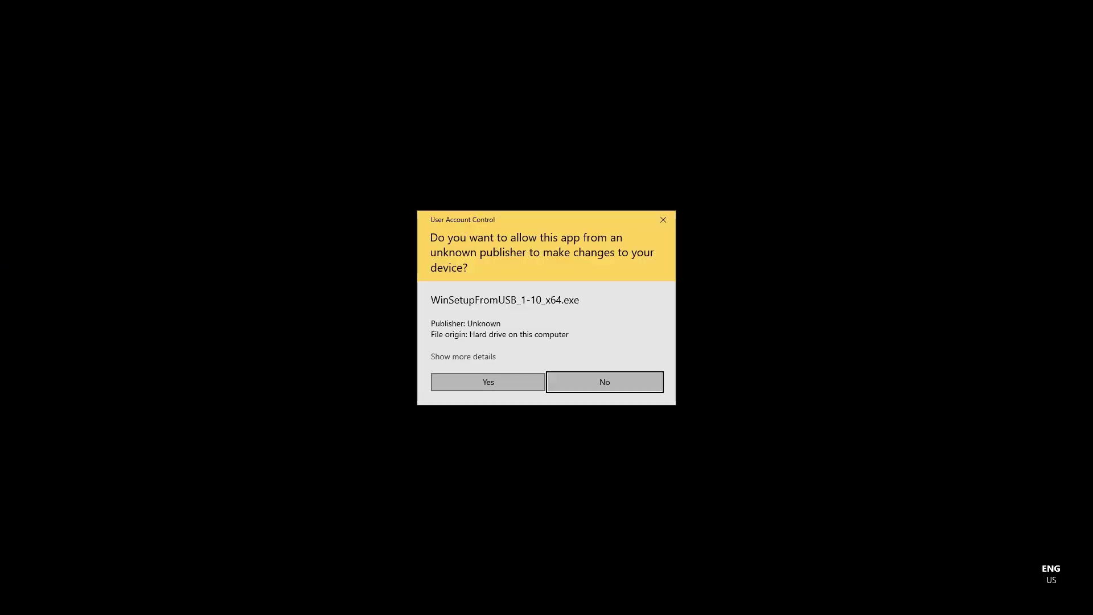
left_click(519, 382)
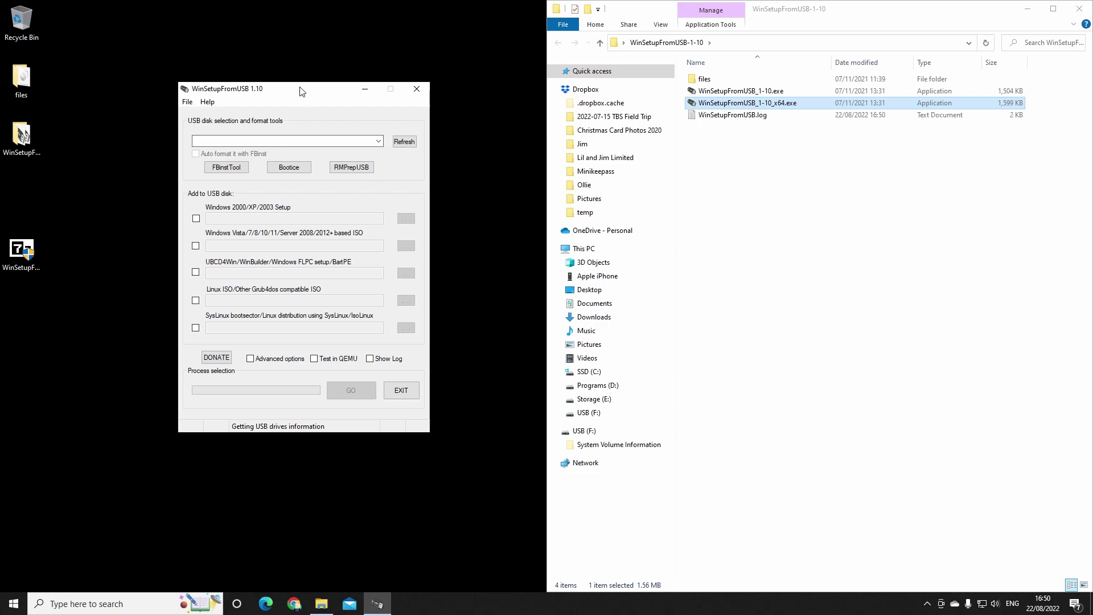
Move WinSetupFromUSB up-right, close the extracted folder, and open the desktop files folder on the left
left_click_drag(300, 90, 768, 113)
left_click(1084, 13)
left_click(1085, 10)
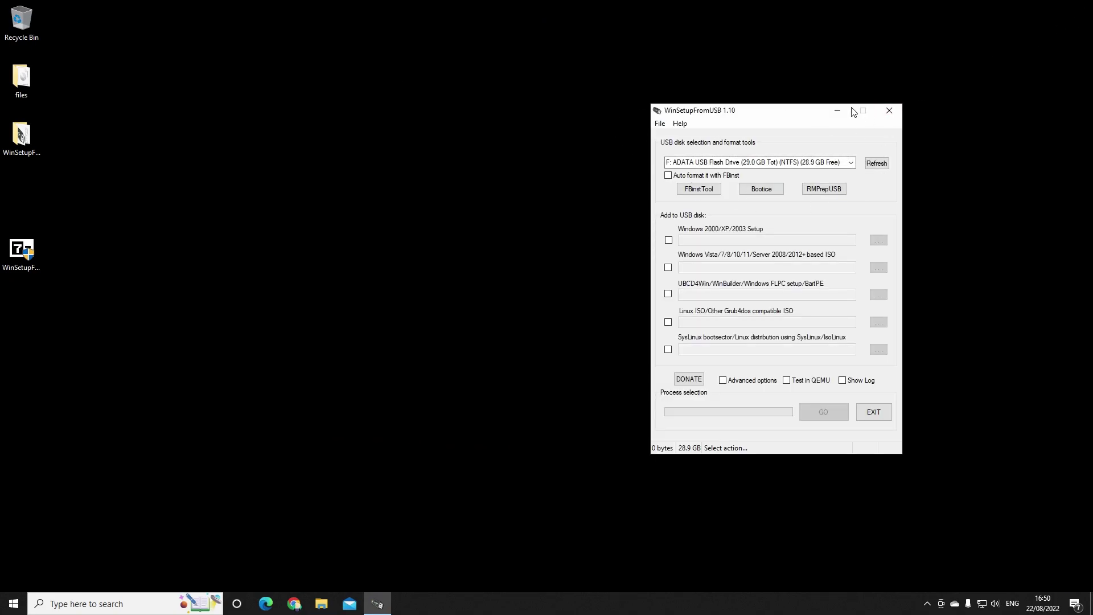
left_click_drag(799, 112, 825, 86)
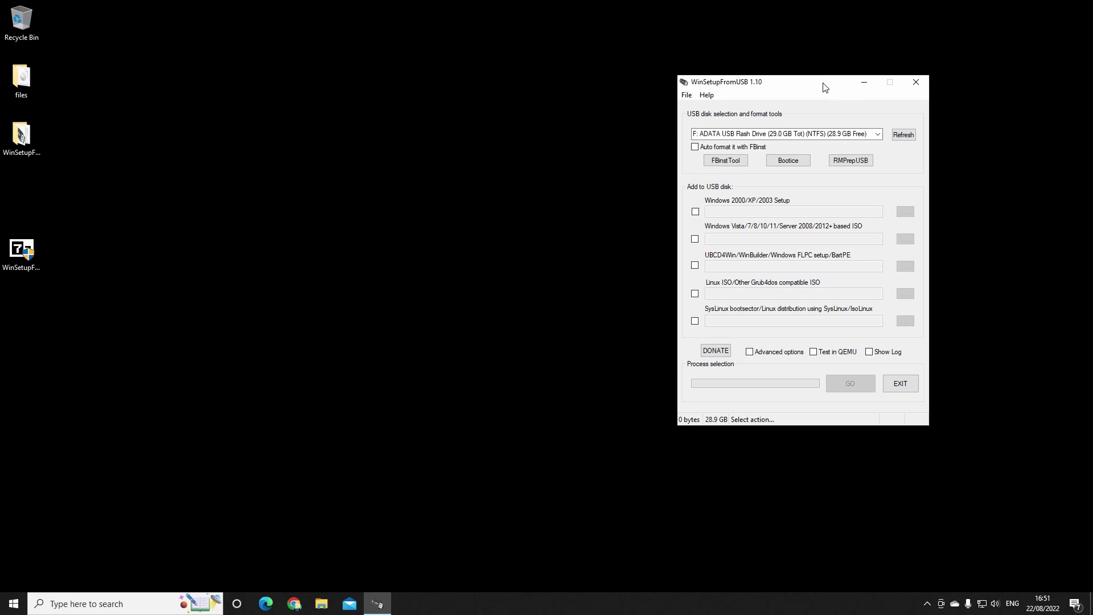
double_click(21, 78)
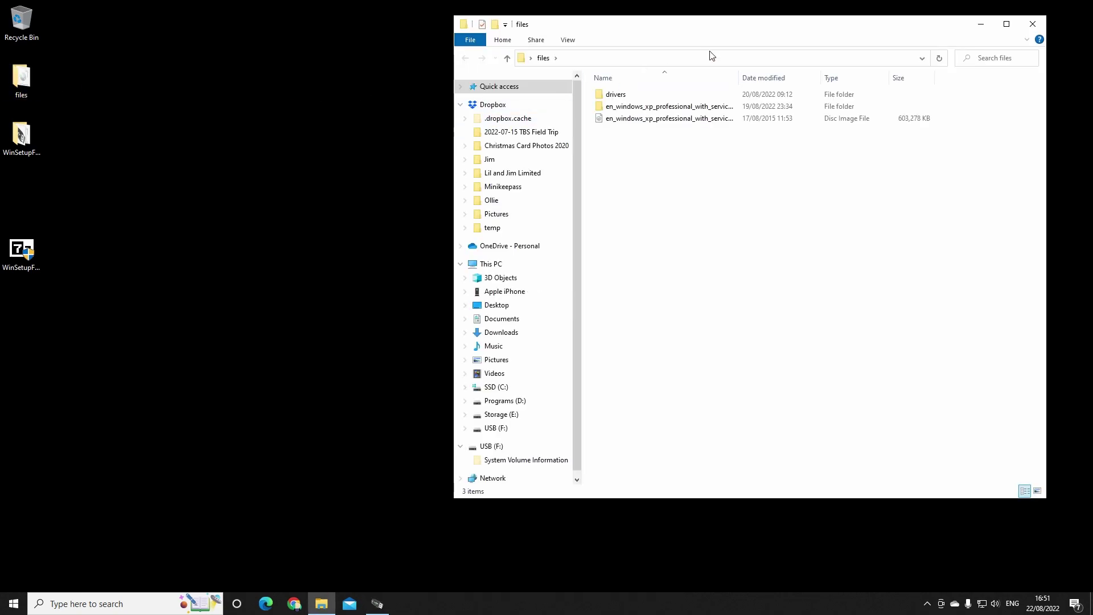
left_click_drag(727, 28, 328, 30)
Check the extracted XP folder, then open drivers and select its nine driver files
double_click(340, 74)
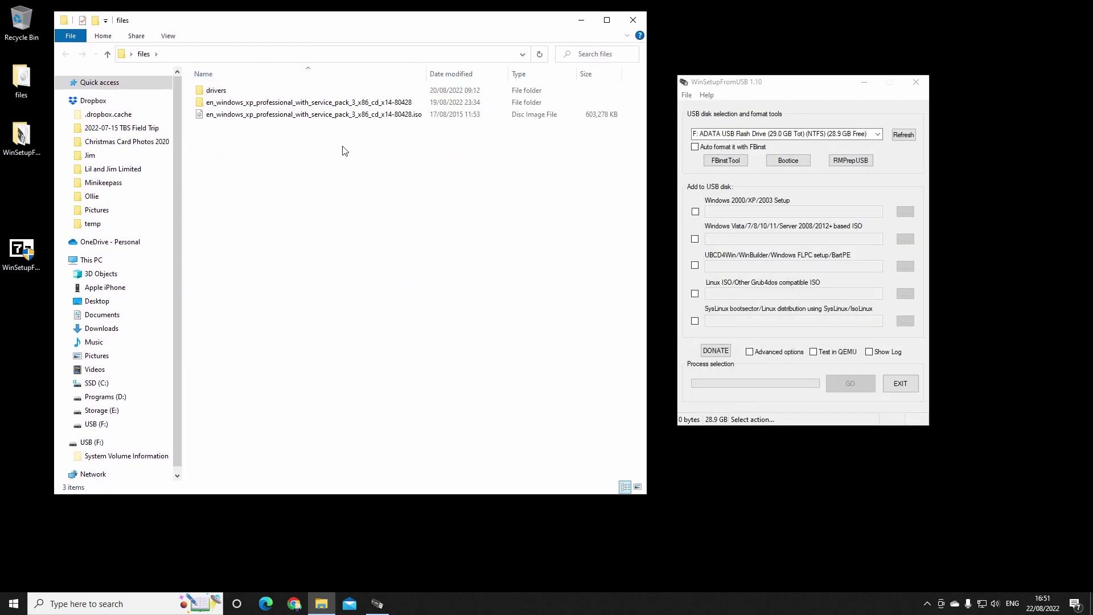
left_click(343, 117)
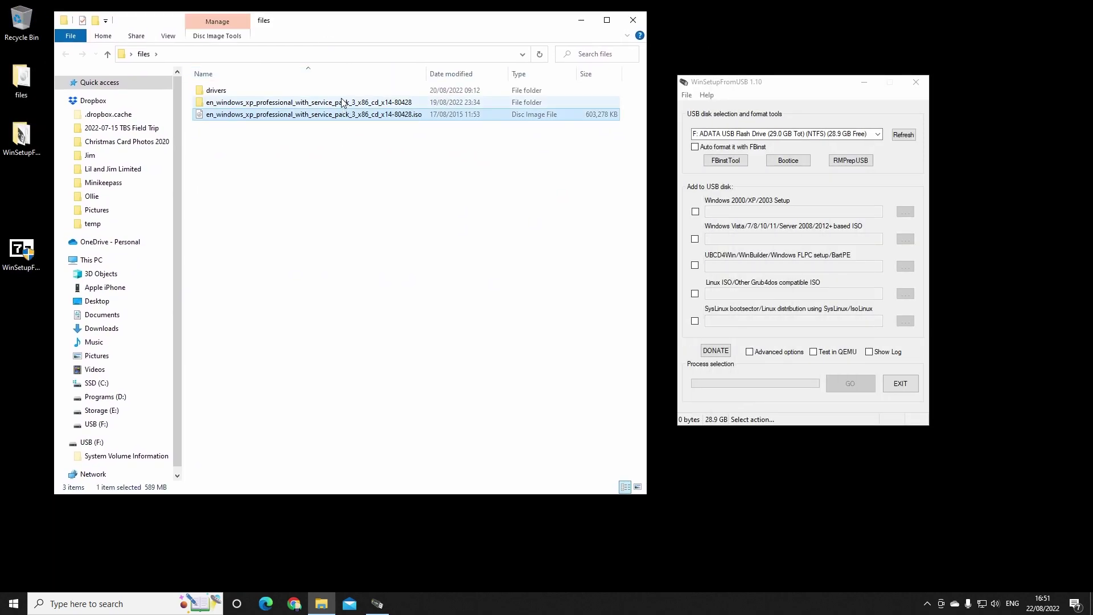
double_click(344, 103)
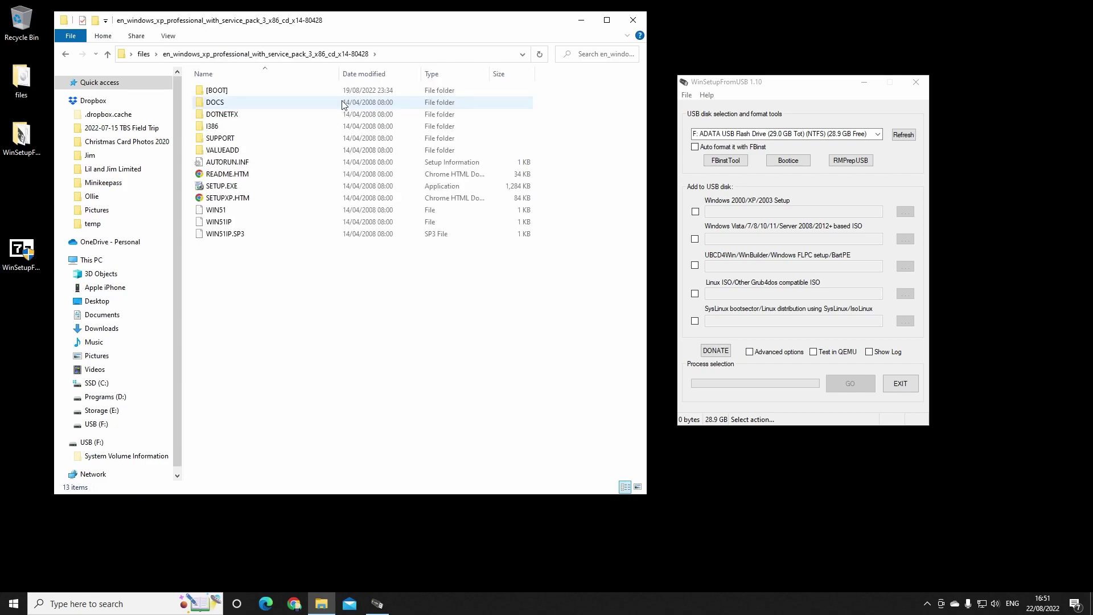
left_click(143, 54)
double_click(210, 91)
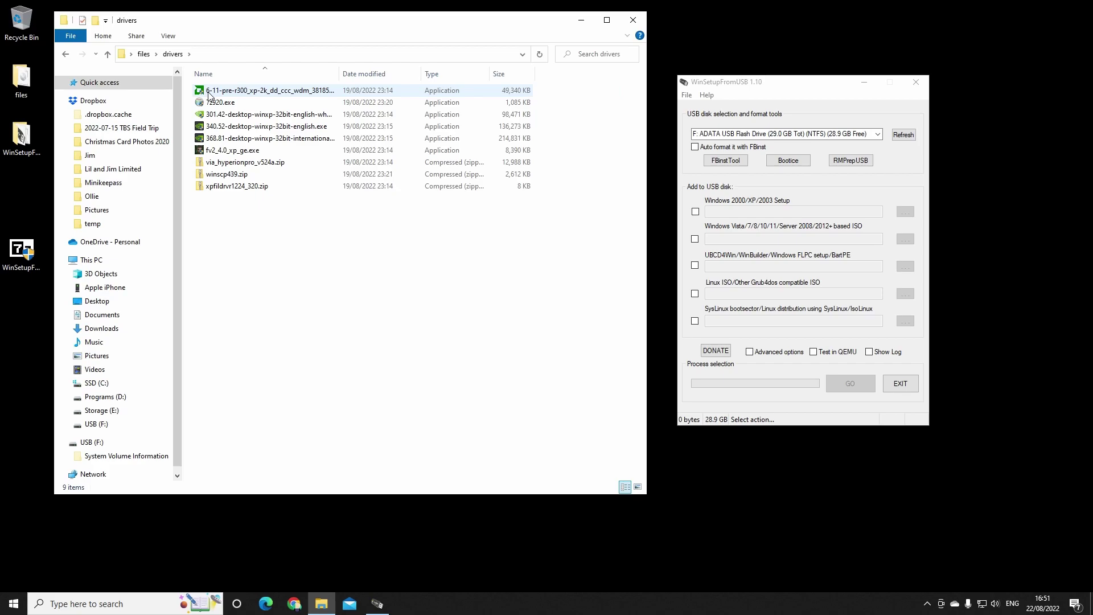
left_click_drag(286, 280, 225, 103)
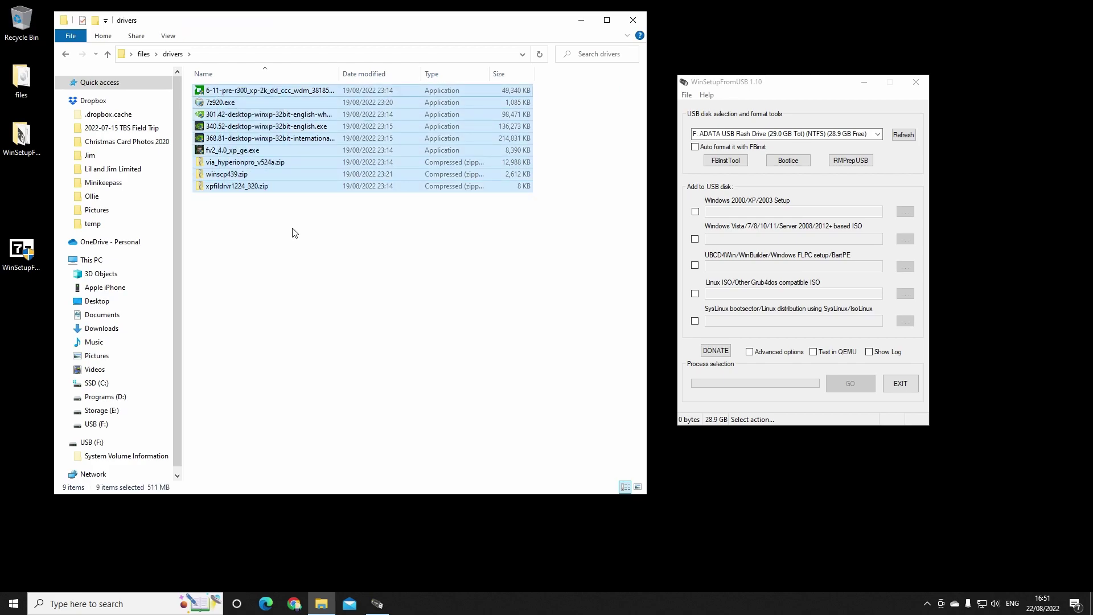
left_click(296, 251)
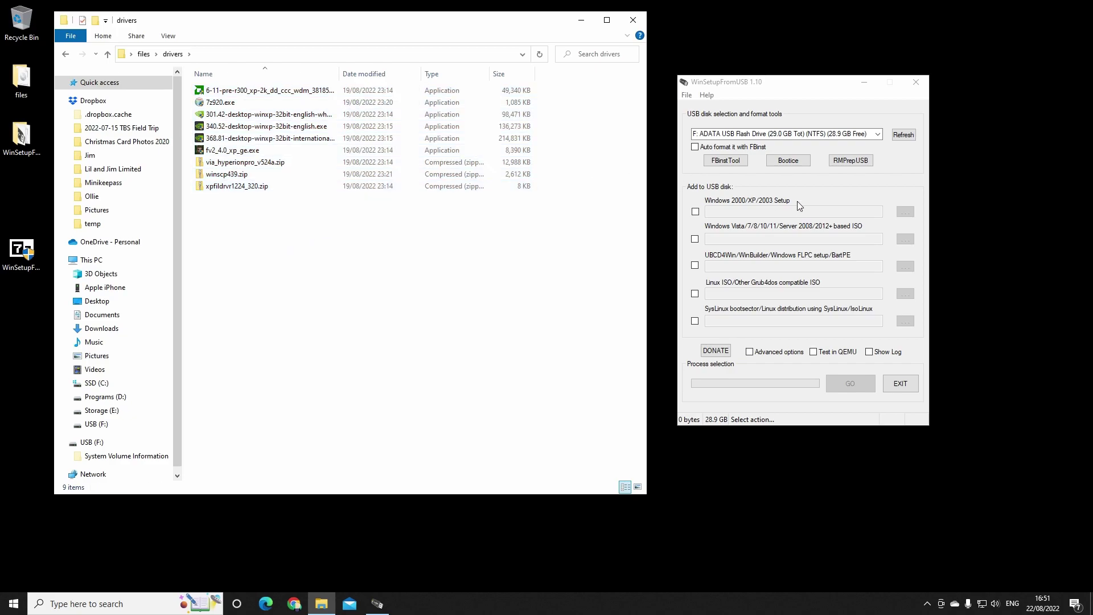
Enable Windows 2000/XP/2003 Setup and copy the extracted XP folder's path from File Explorer
left_click(696, 211)
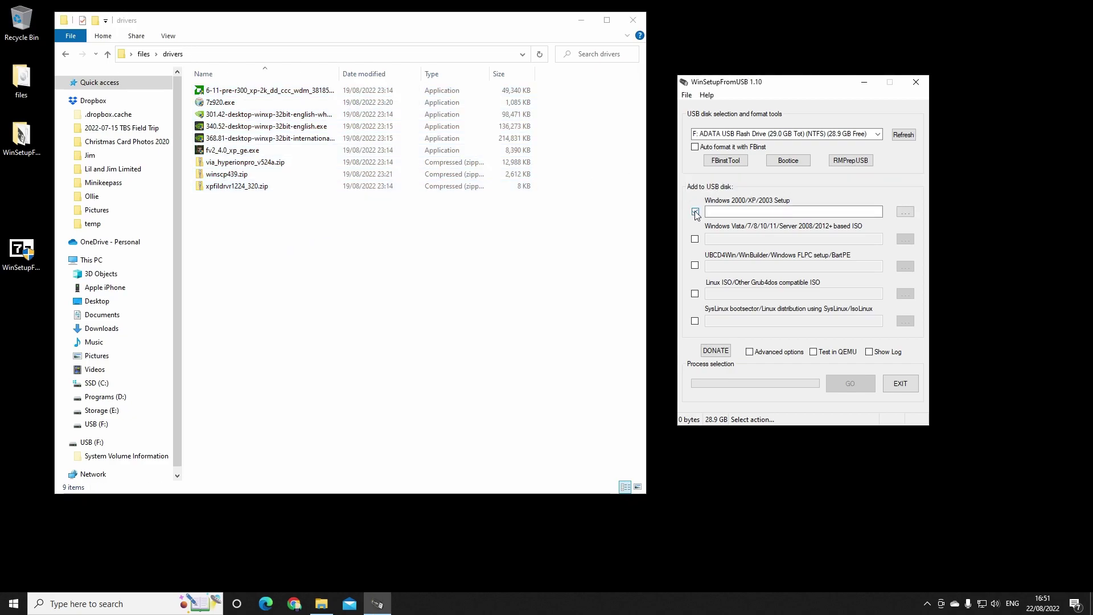
left_click(905, 213)
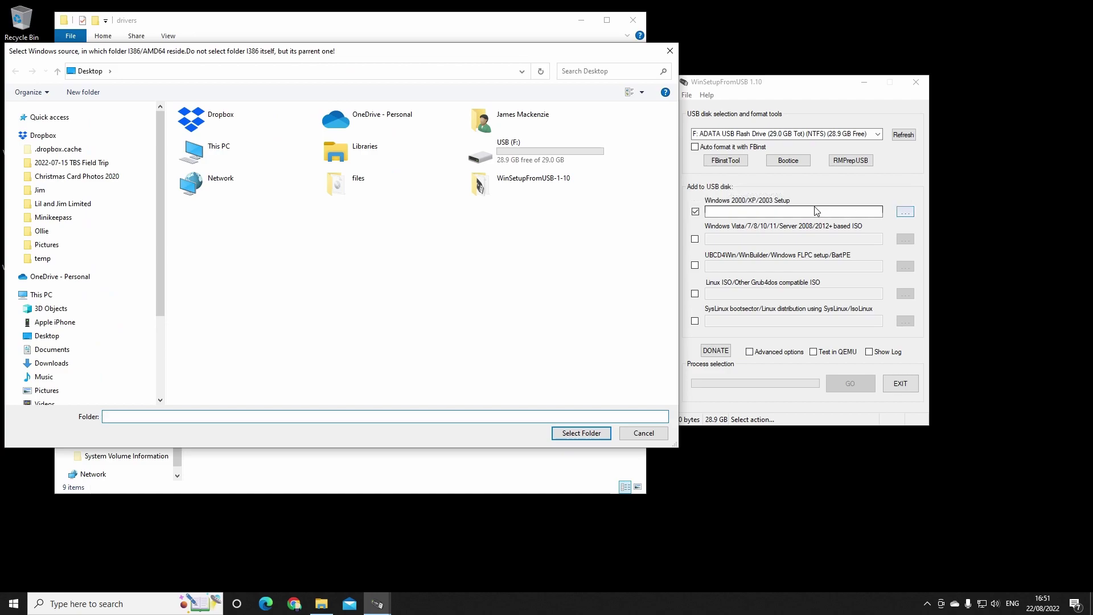
left_click(394, 42)
left_click(378, 57)
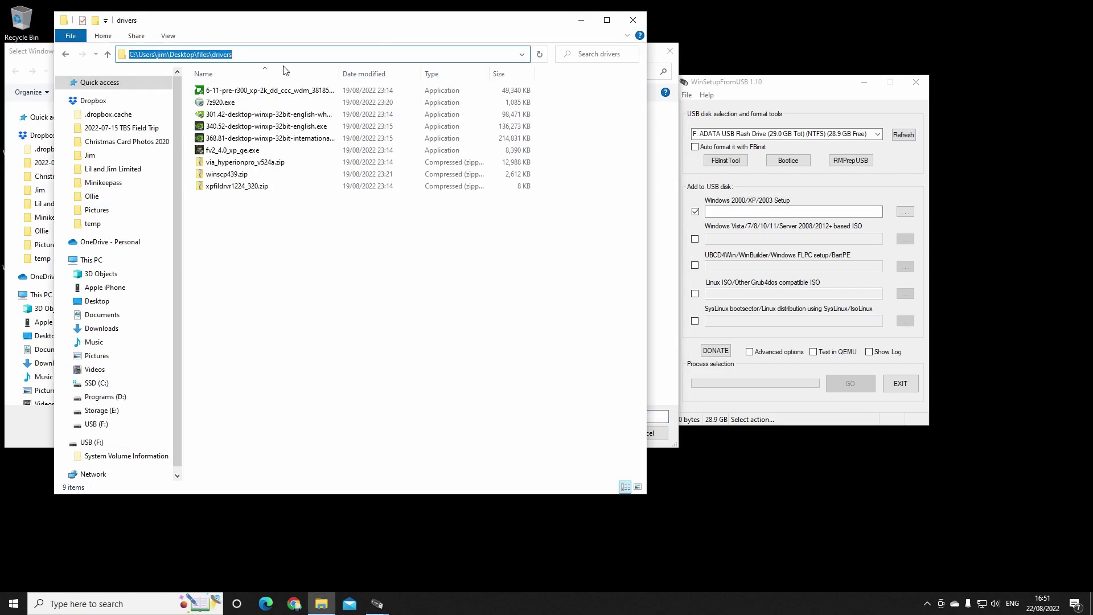
left_click(107, 54)
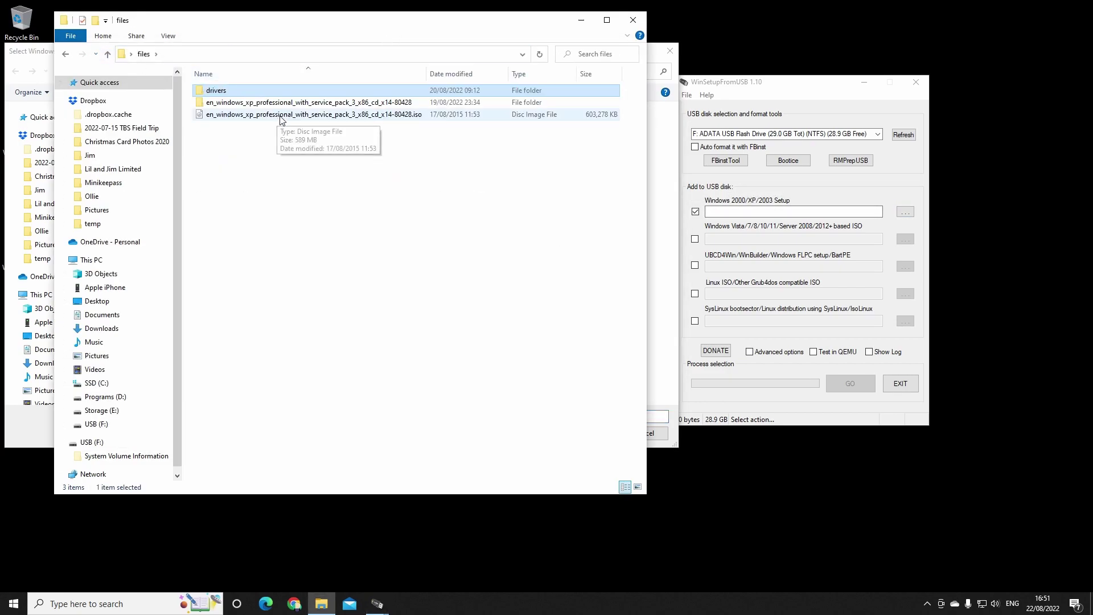
double_click(256, 101)
left_click(388, 52)
key("ctrl+c")
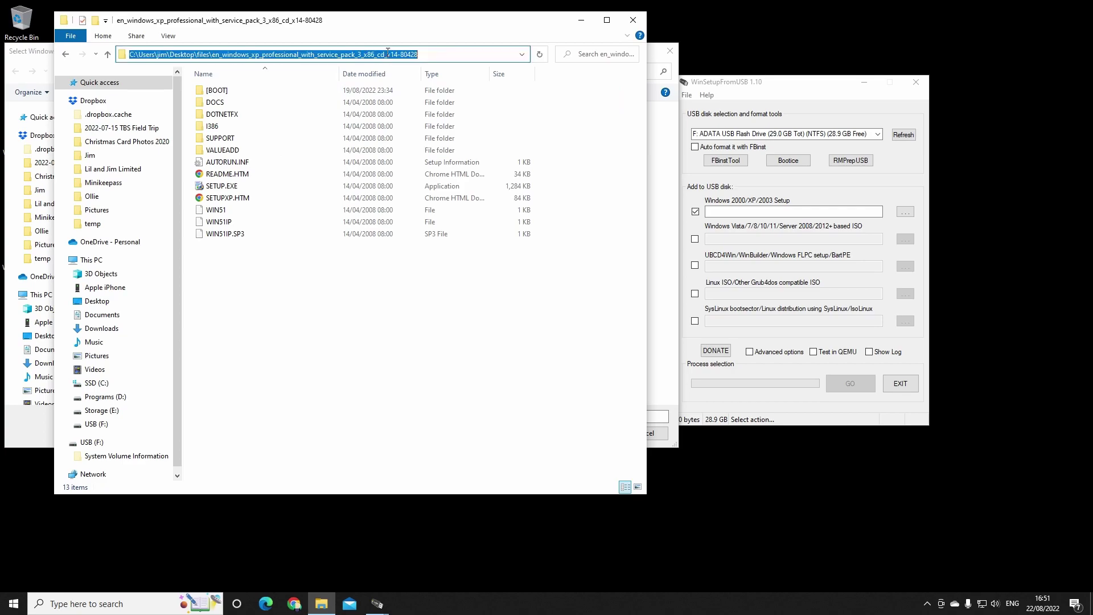
Paste the XP folder path as the setup source and accept the licence agreement
left_click(41, 55)
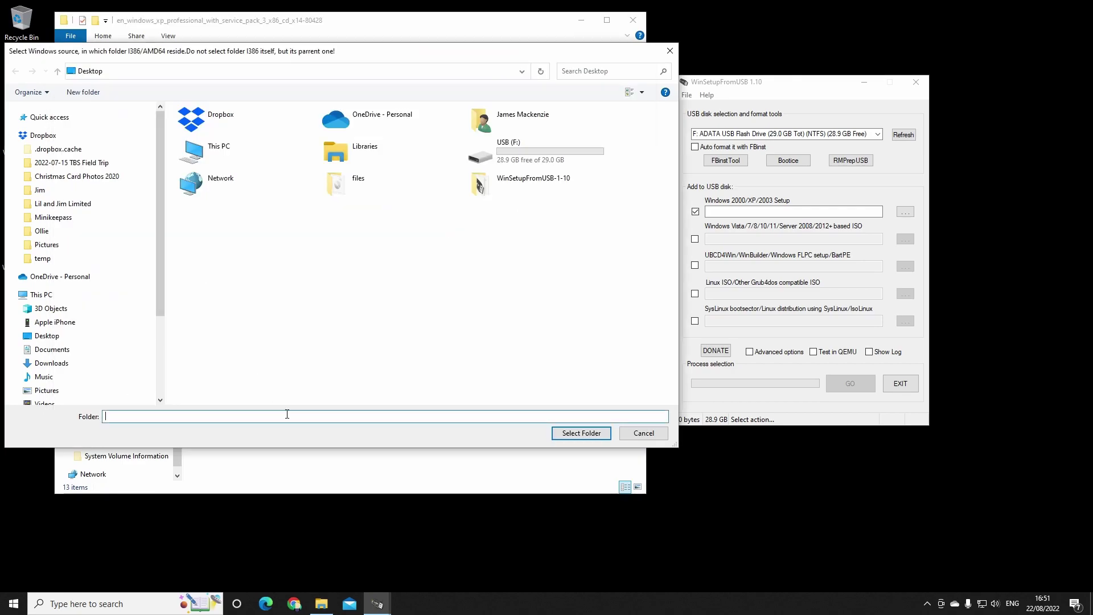
key("ctrl+v")
key("Return")
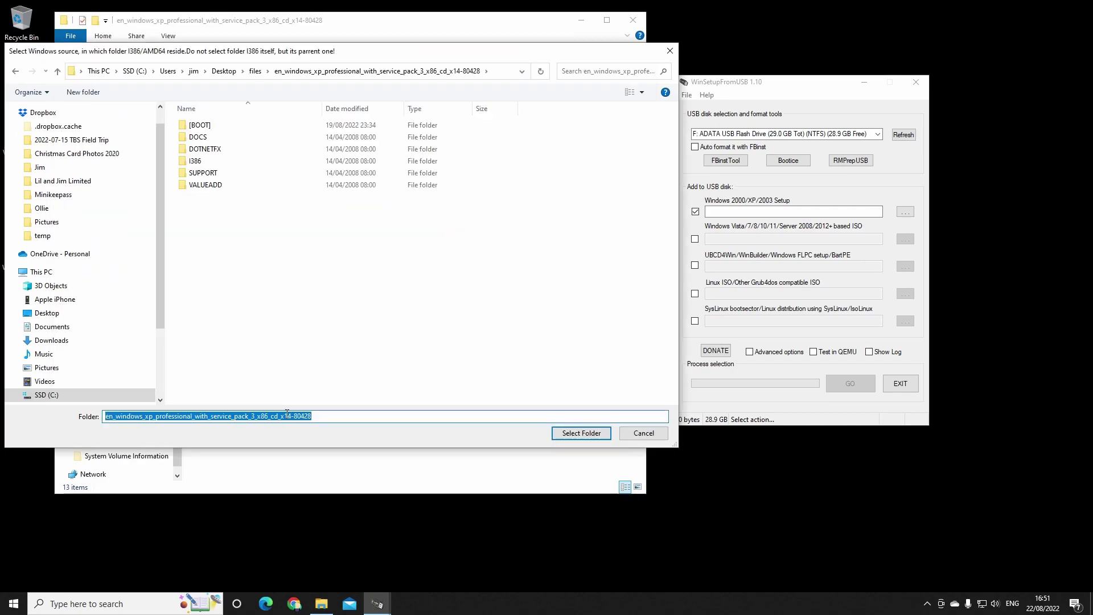
left_click(599, 438)
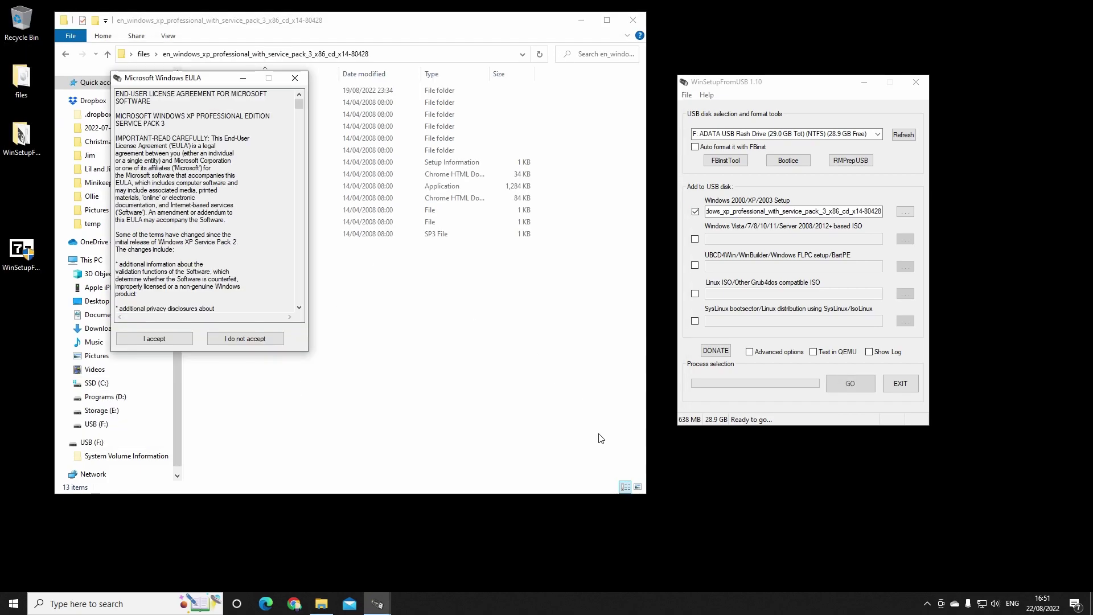
left_click_drag(191, 83, 397, 108)
left_click(391, 363)
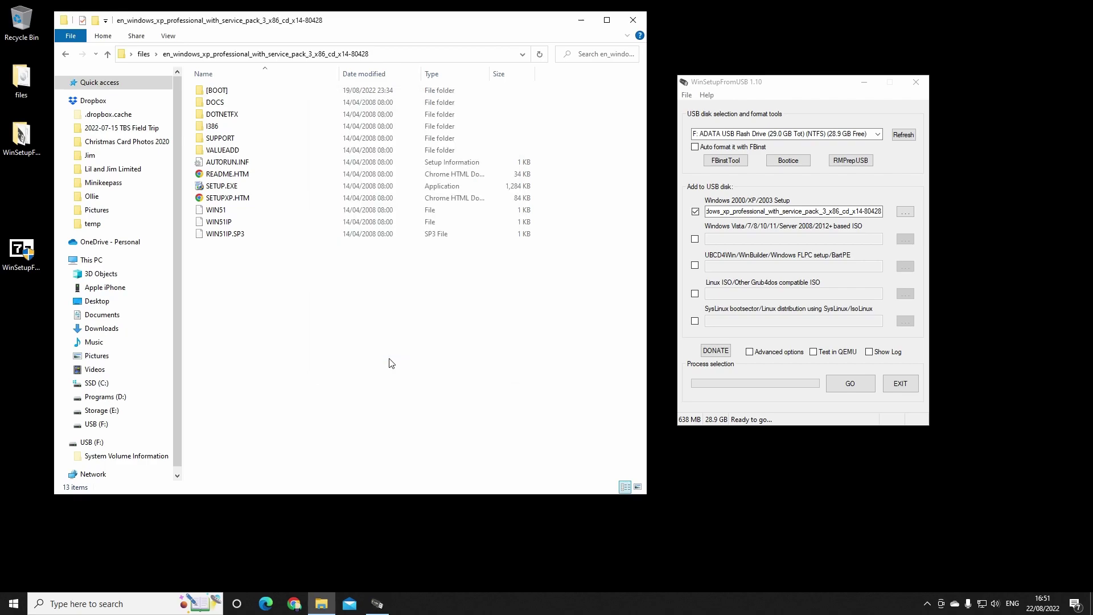
Write XP SP3 setup to USB drive F: with GO, confirm 'Job done', then exit
left_click(862, 384)
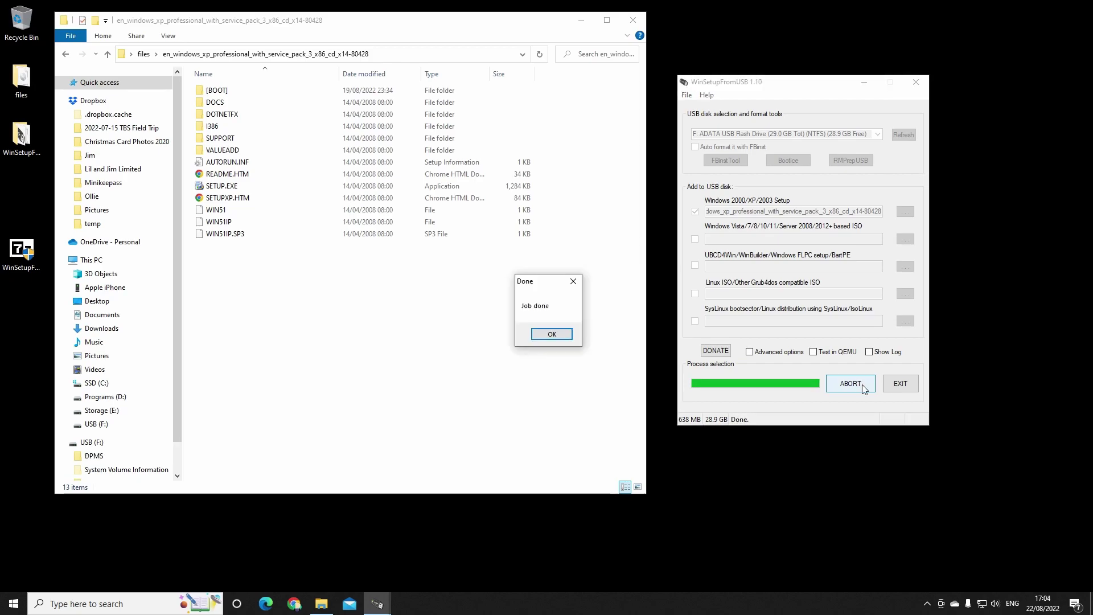
left_click(563, 334)
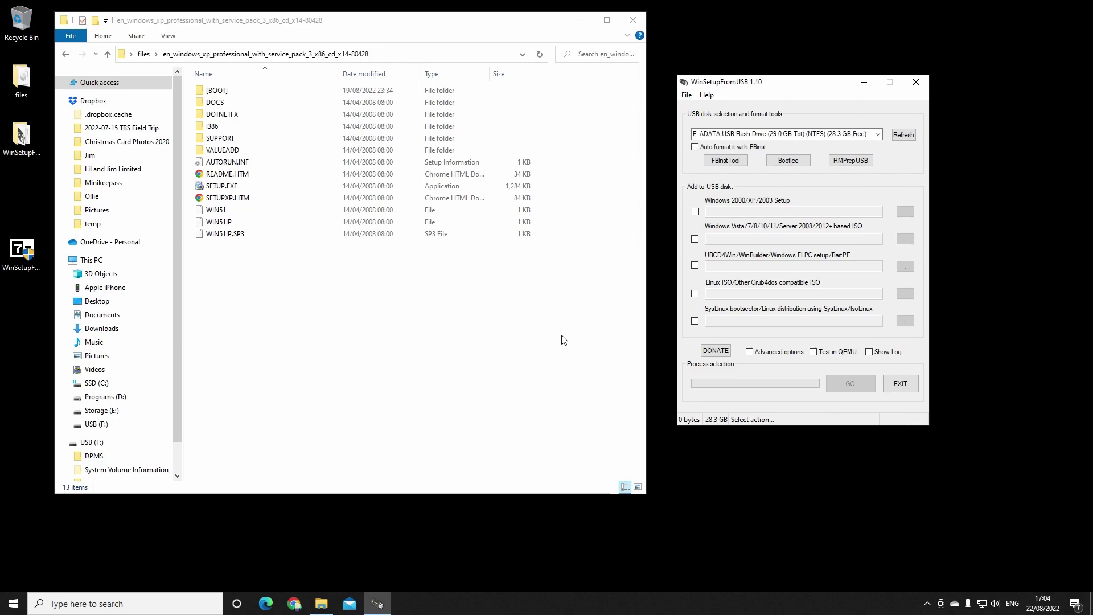
left_click(914, 83)
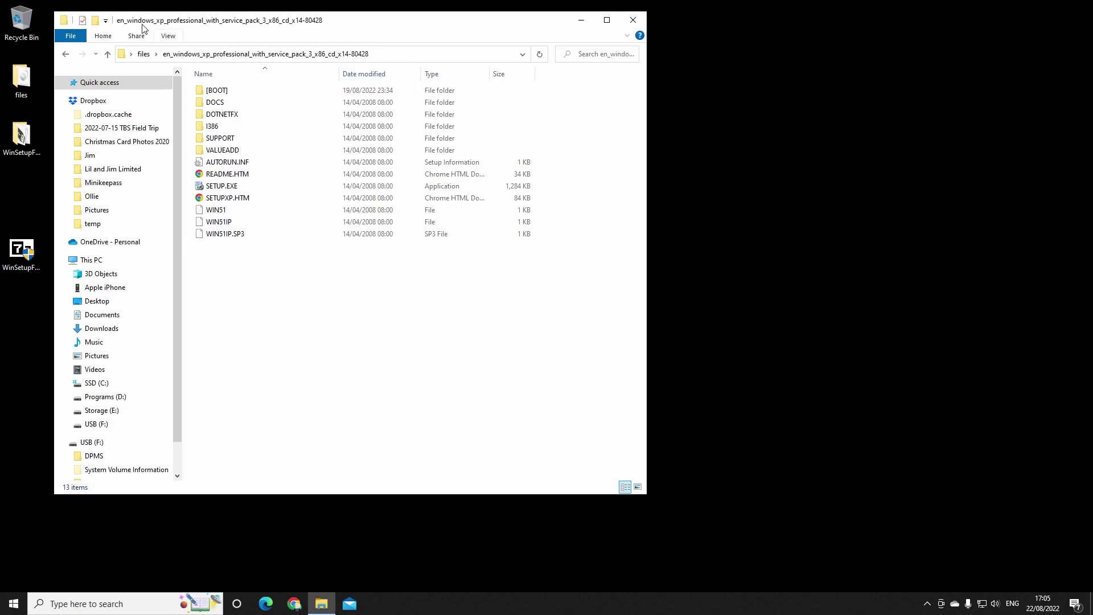
Open USB (F:) in a new window beside files and copy the drivers folder onto it
left_click(108, 54)
left_click_drag(237, 25, 571, 25)
double_click(550, 90)
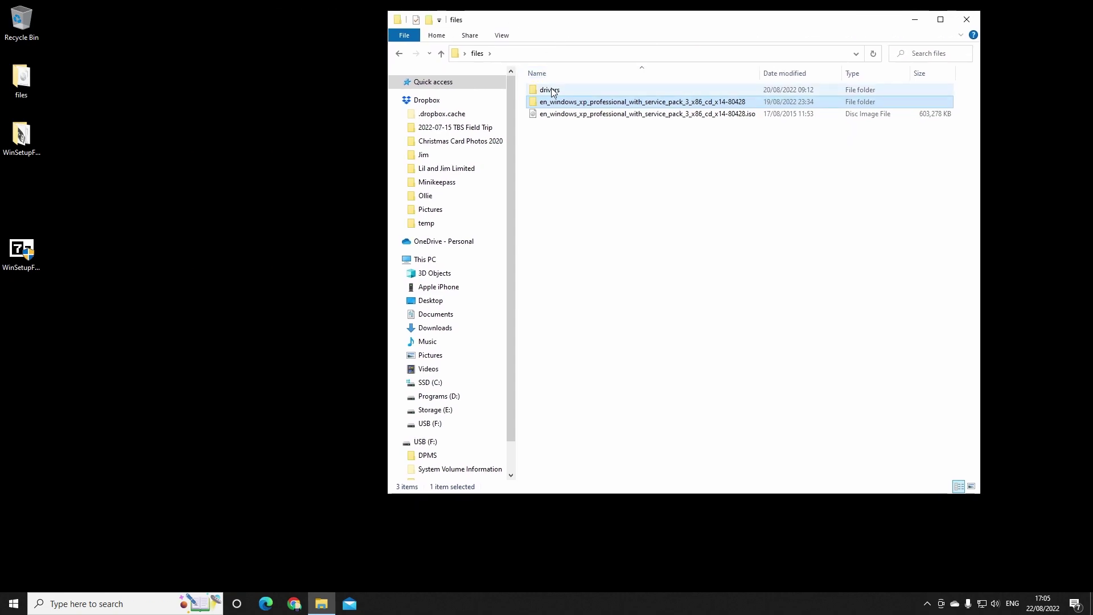
left_click(440, 55)
right_click(421, 442)
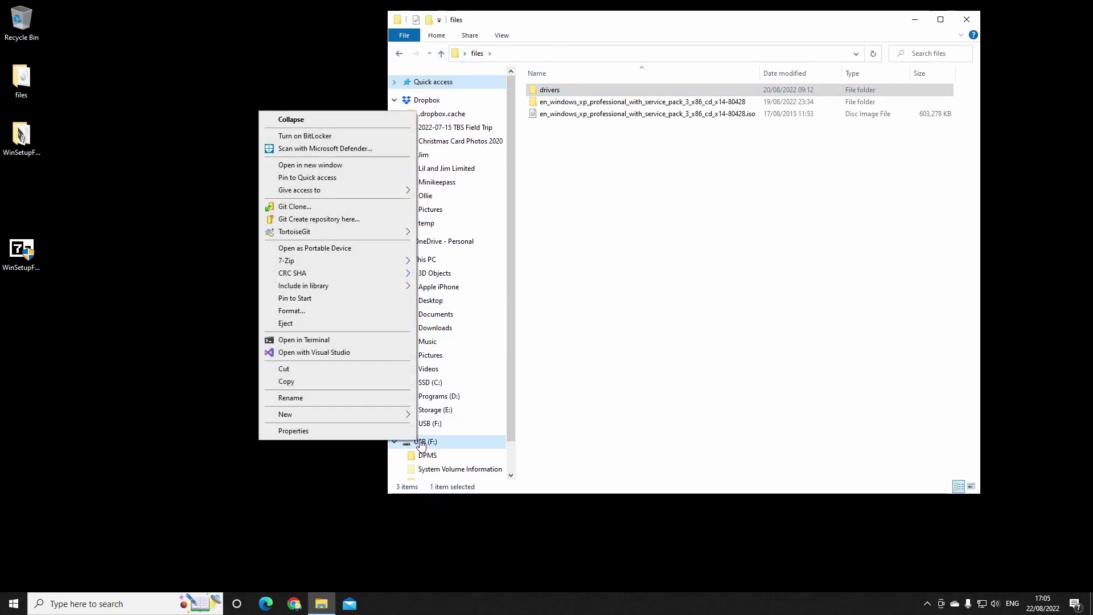
left_click(326, 166)
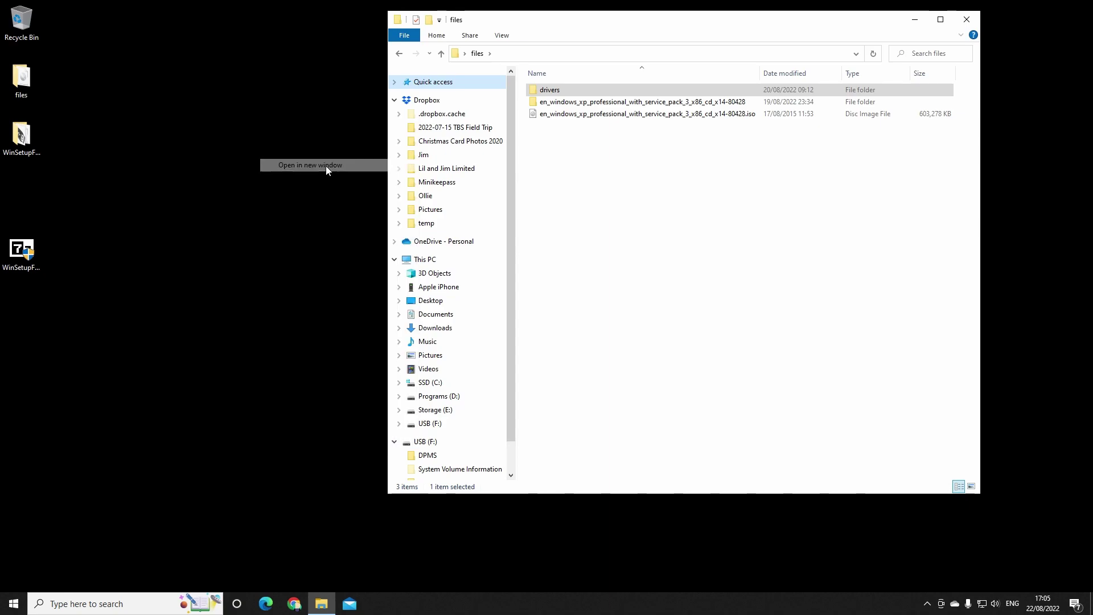
left_click_drag(639, 39, 279, 63)
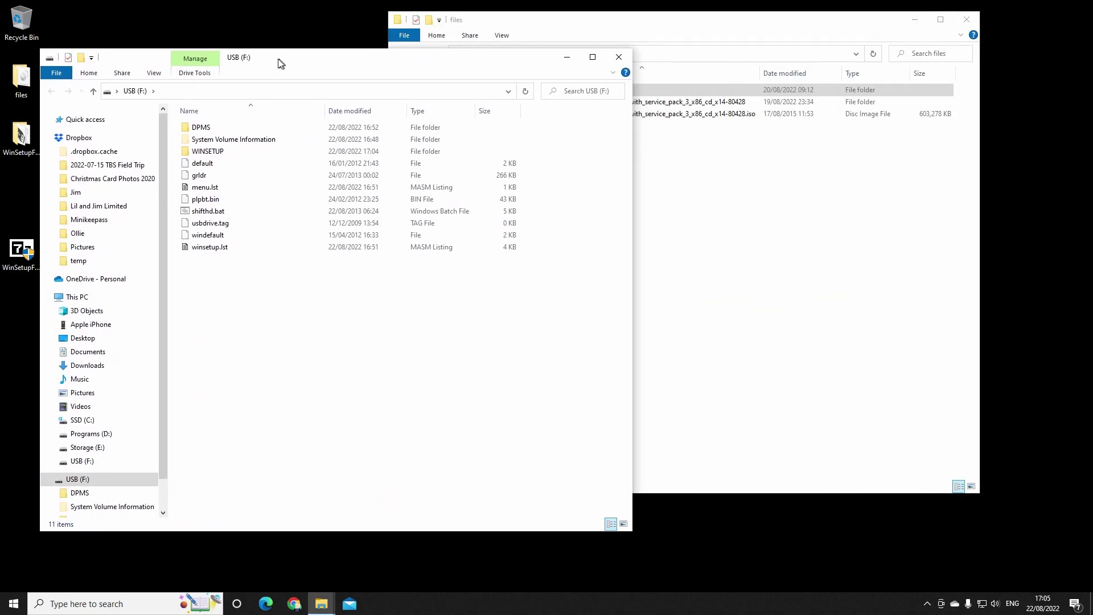
left_click_drag(605, 19, 668, 48)
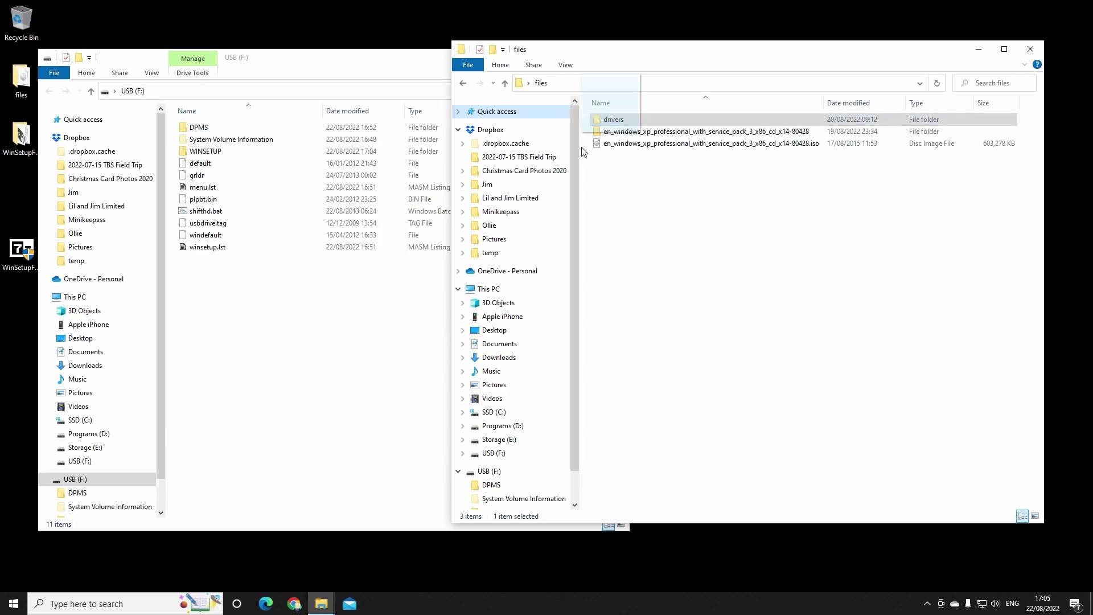
left_click_drag(584, 150, 300, 368)
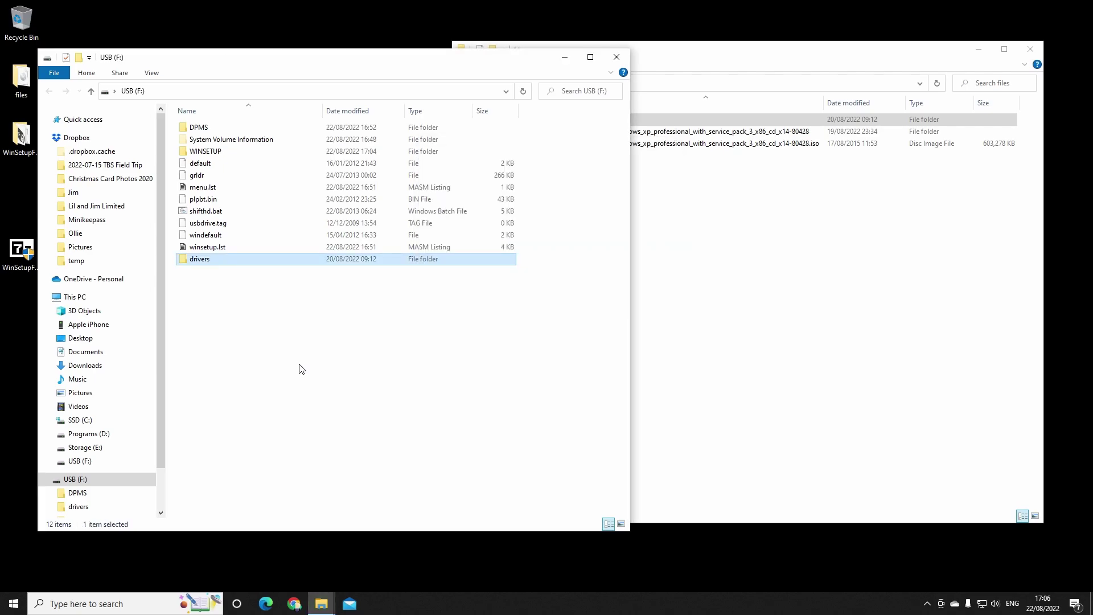
Close both folder windows and safely eject the USB flash drive
left_click(301, 369)
left_click_drag(410, 373, 273, 337)
left_click(616, 56)
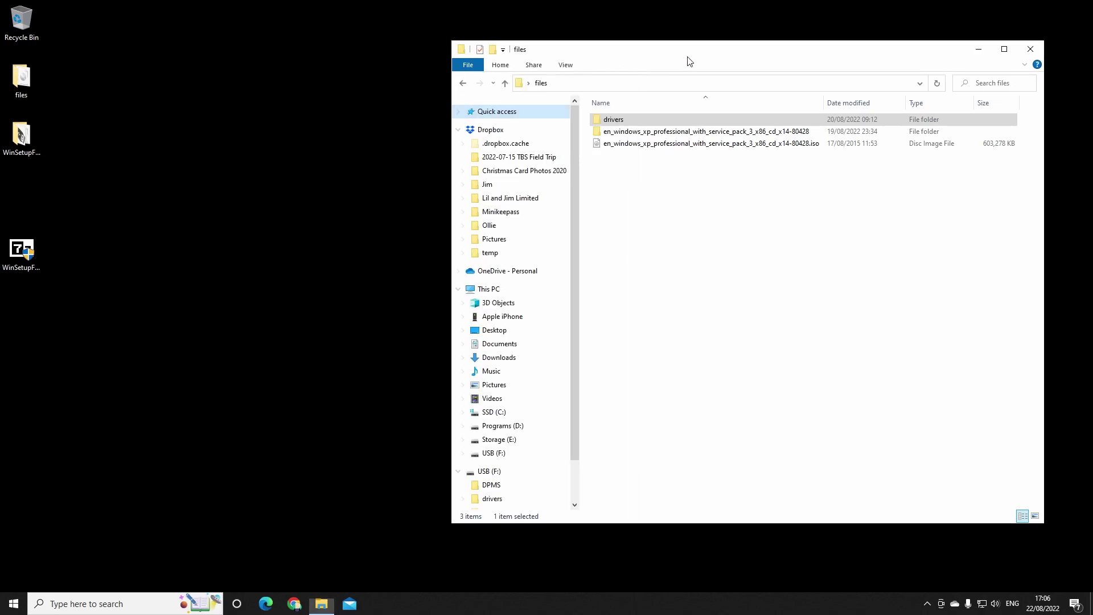
left_click(1030, 49)
left_click(925, 608)
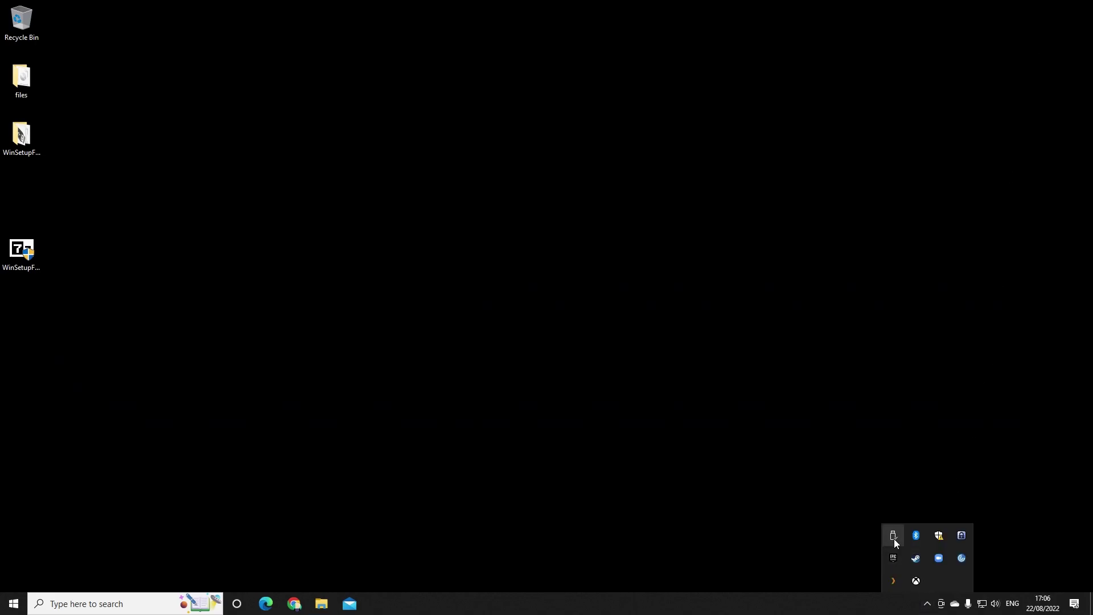
left_click(894, 538)
left_click(913, 564)
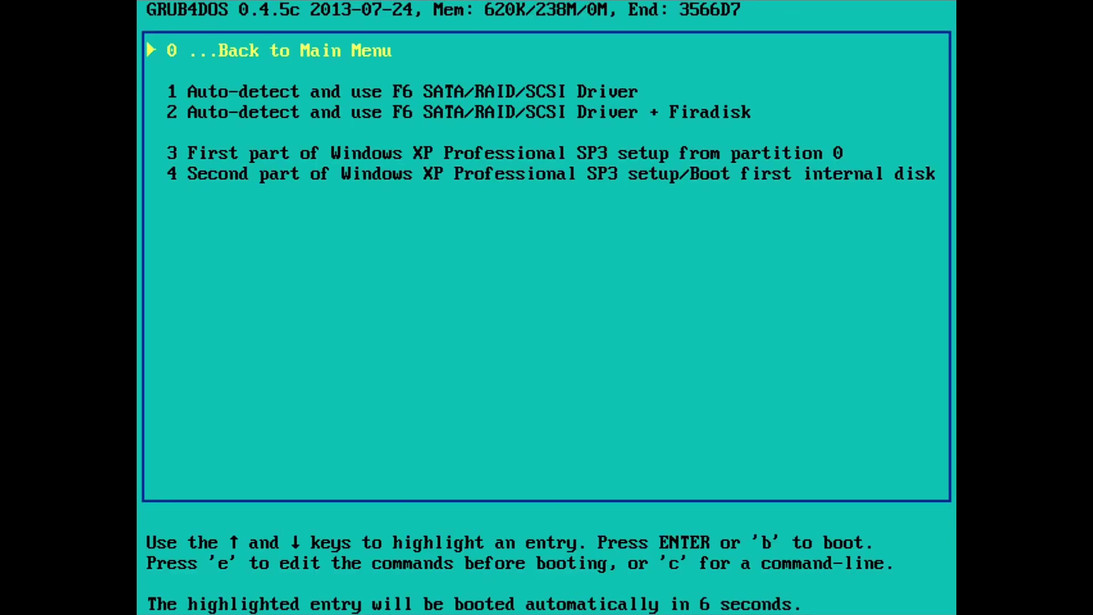
Highlight GRUB4DOS entry 3, First part of Windows XP Professional SP3 setup, and boot it
key("Down")
key("Down")
key("Down")
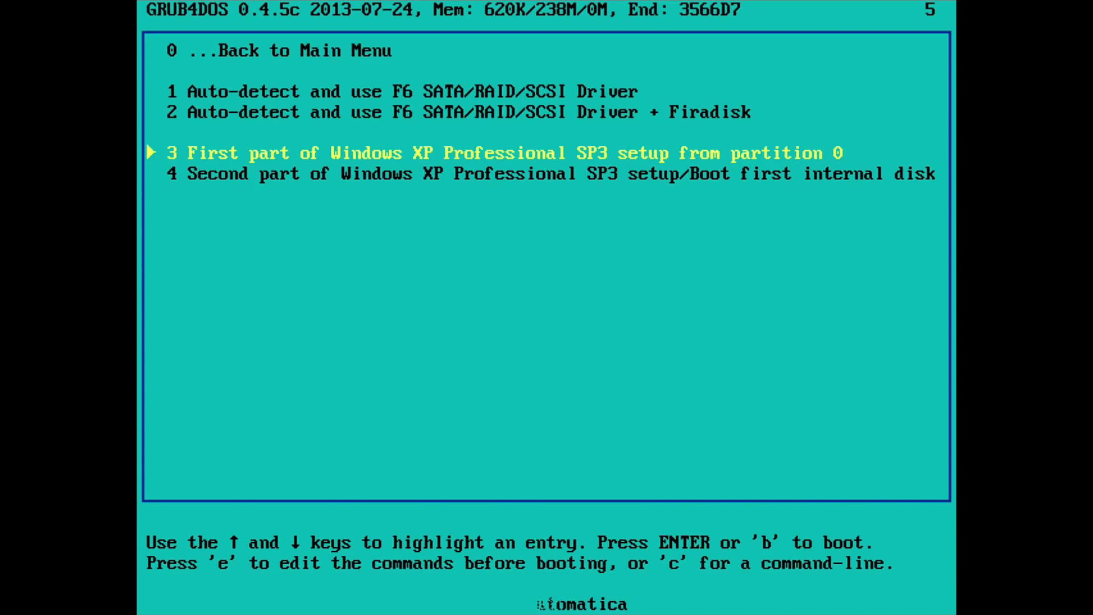
key("Down")
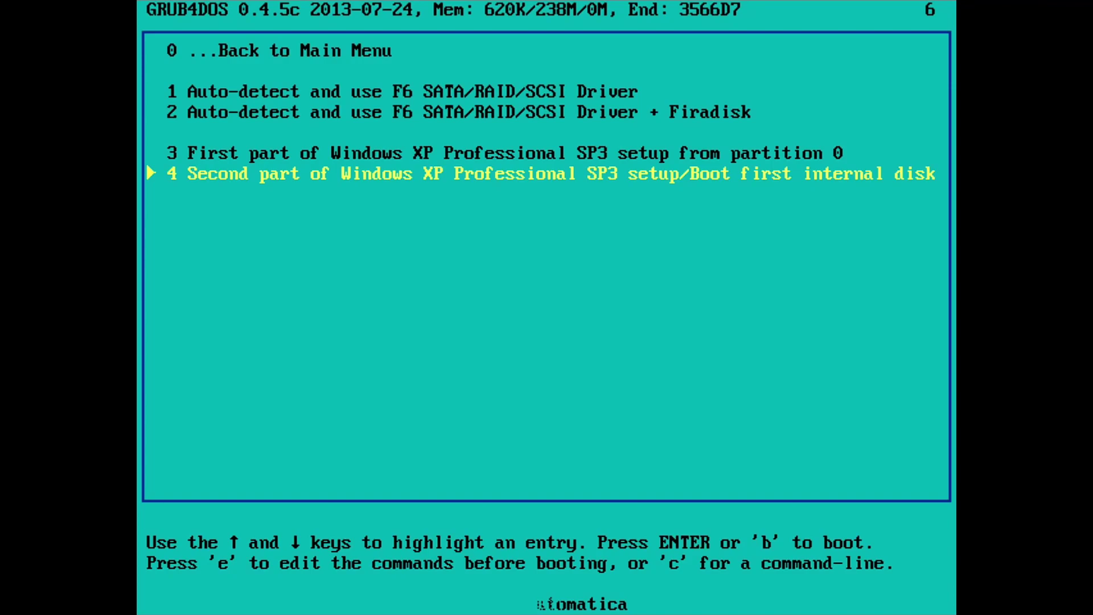
key("Up")
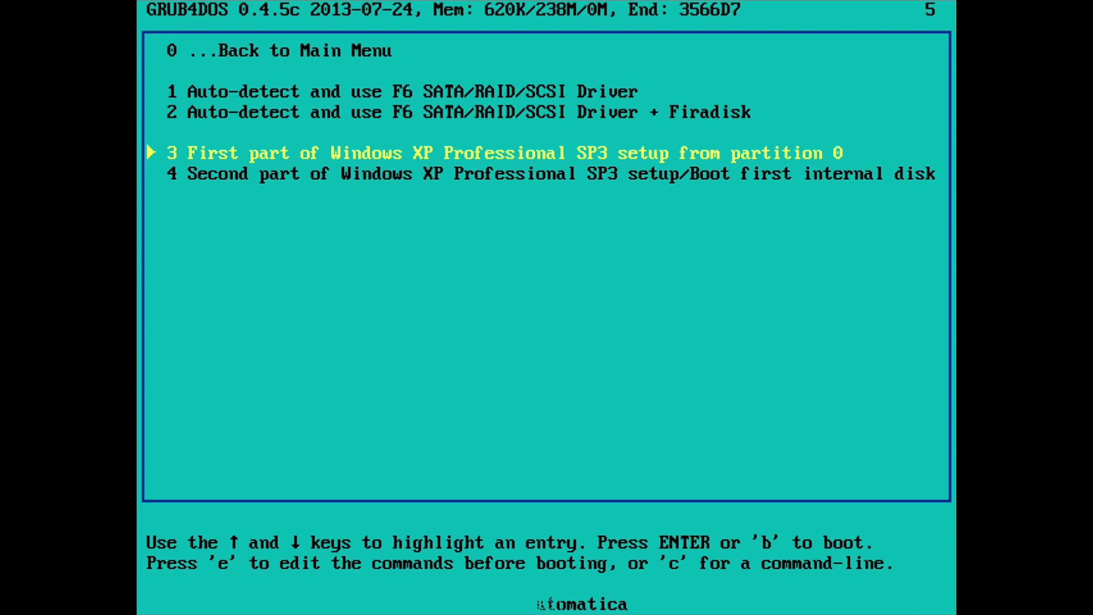
key("Return")
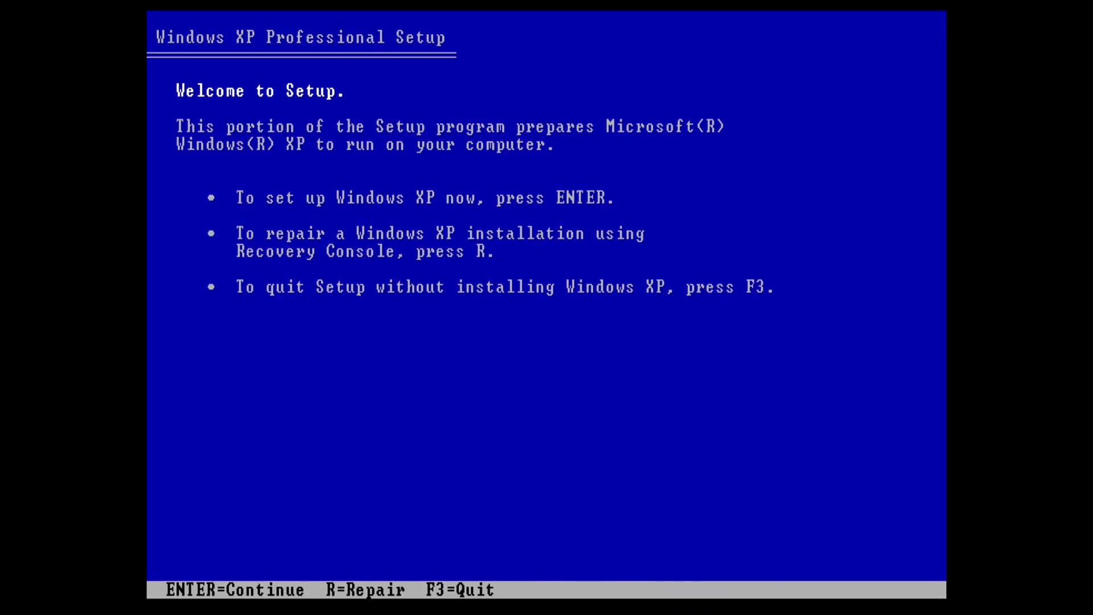
Install Windows XP on partition C: (WINXP) after a quick NTFS format
key("Return")
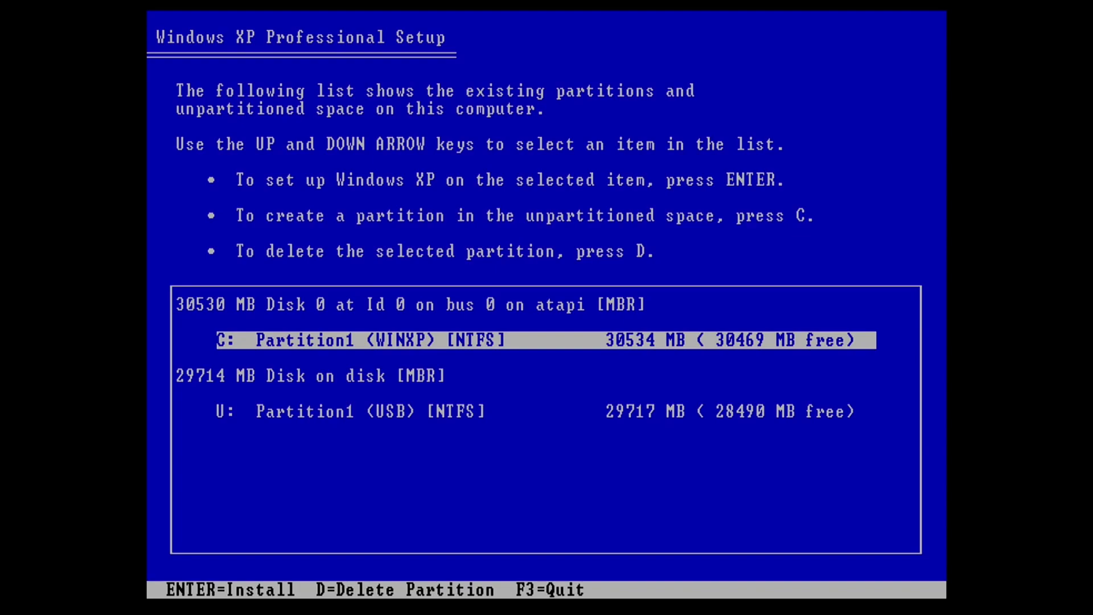
key("Return")
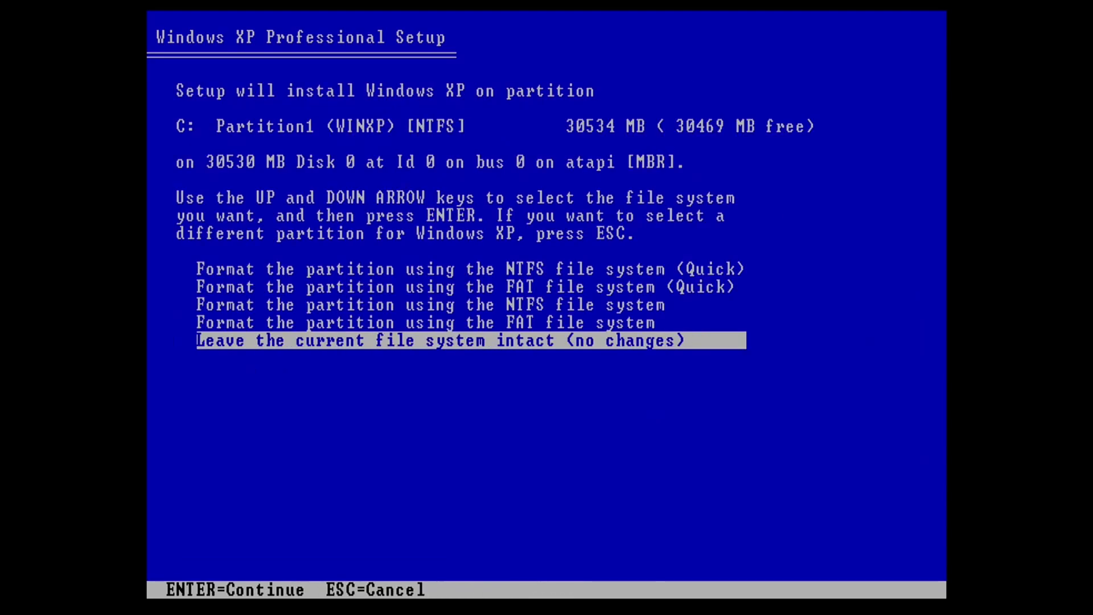
key("Up")
key("Up")
key("Up")
key("Up")
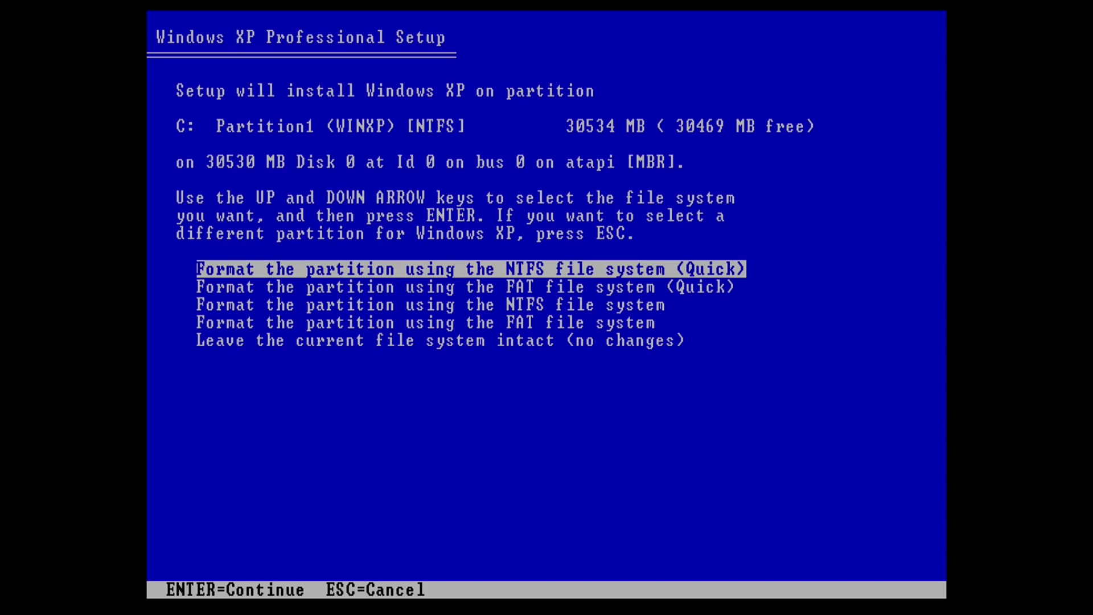
key("Return")
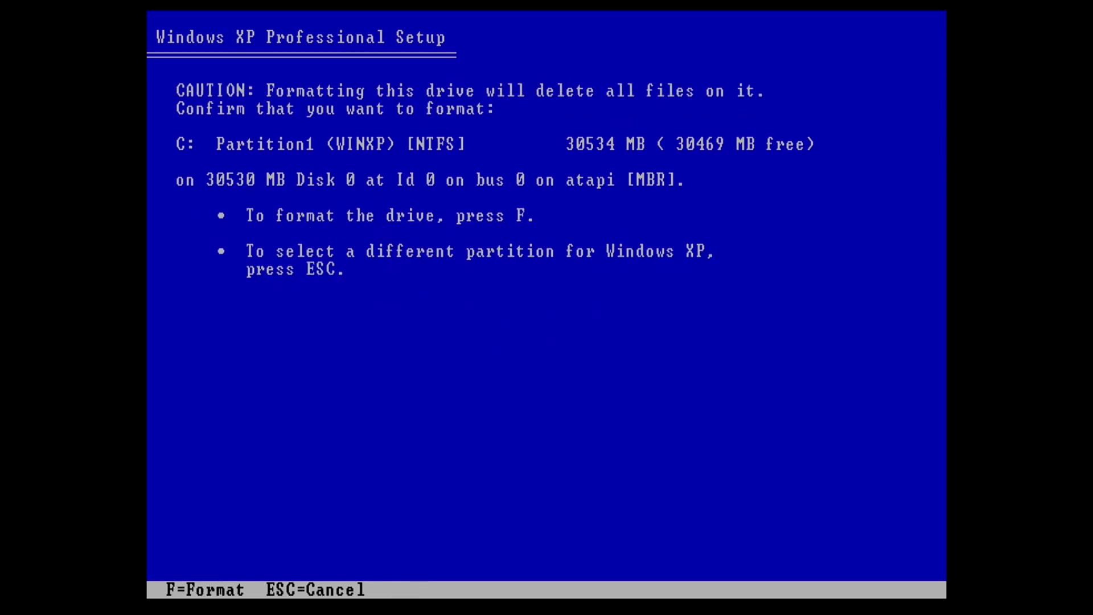
key("f")
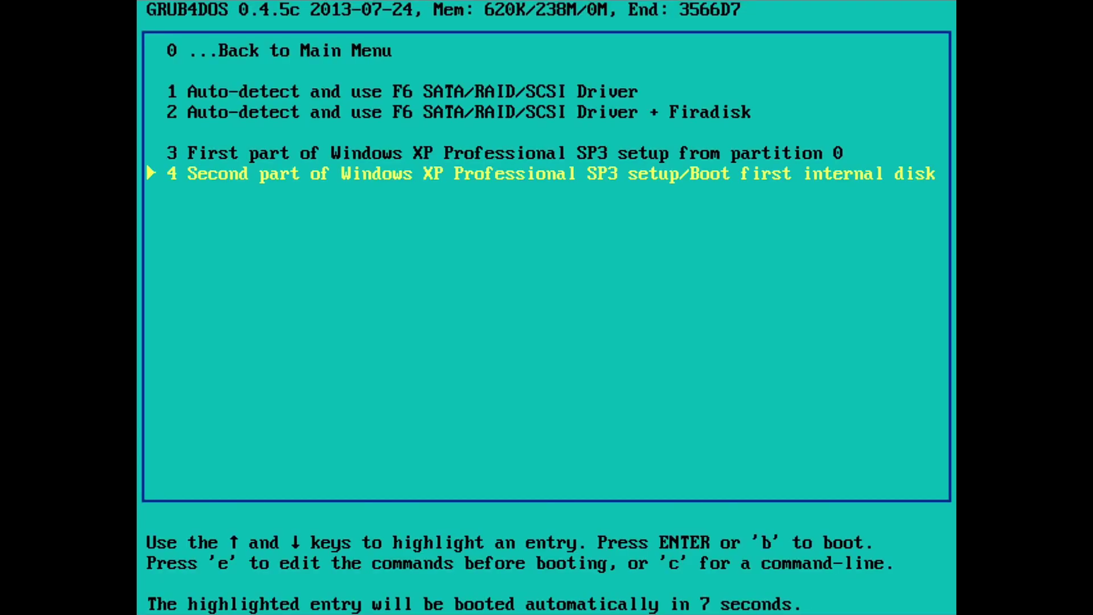
Halt the countdown and boot entry 4, Second part of Windows XP Professional SP3 setup
key("Up")
key("Down")
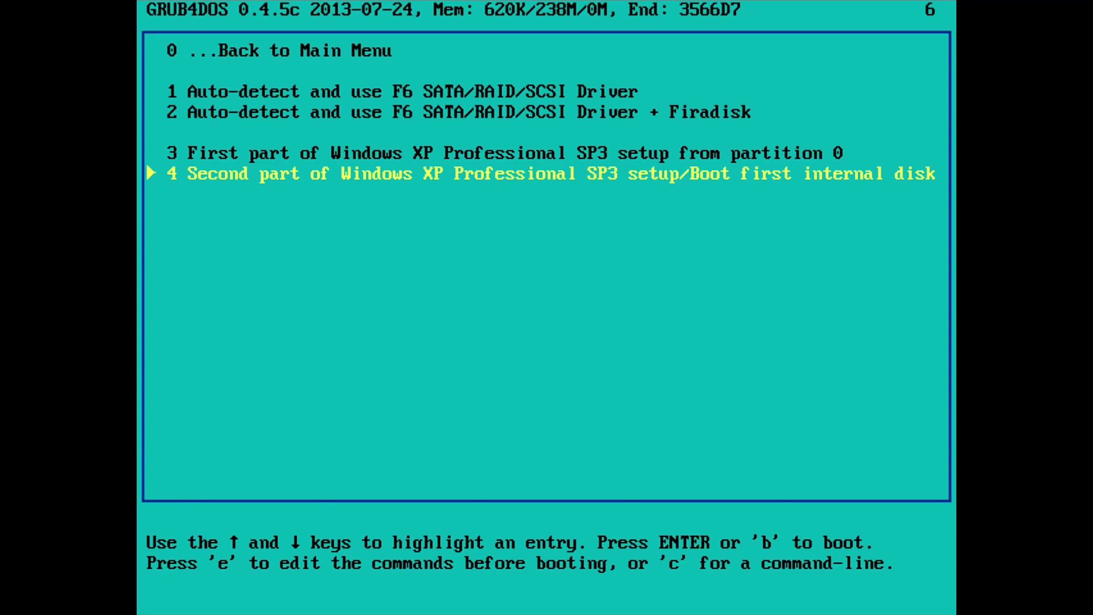
key("Return")
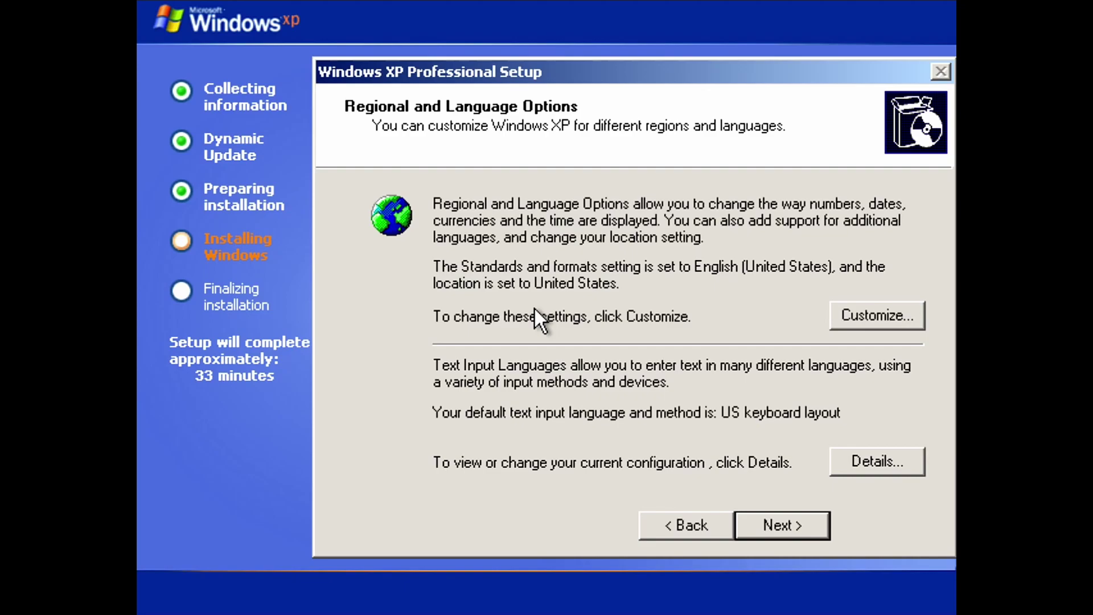
Accept the default regional settings and enter the owner's name for personalisation
left_click(797, 513)
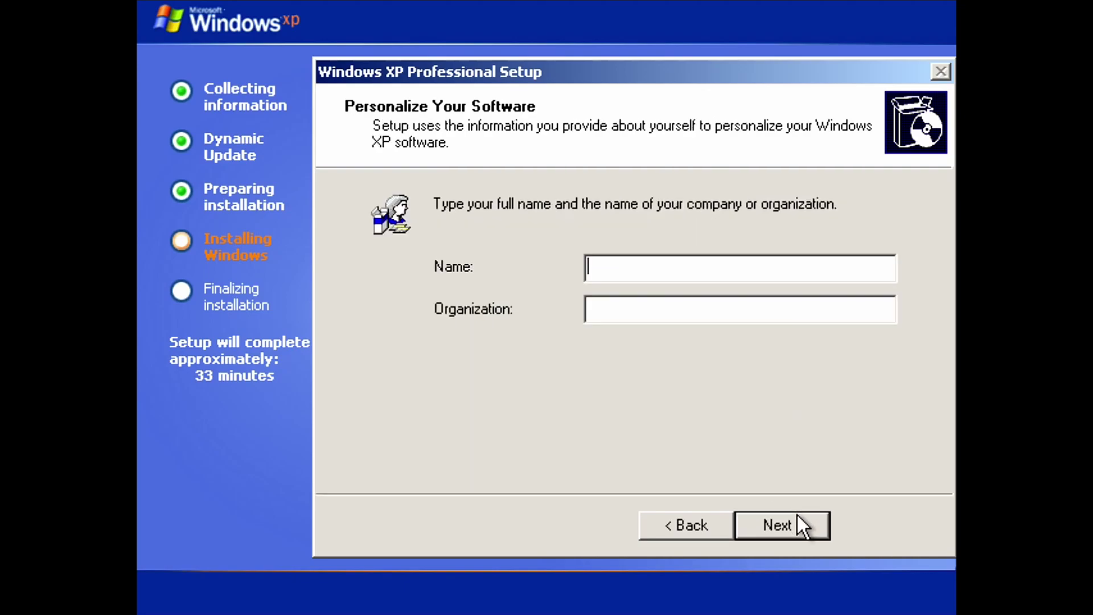
type("James Mackenzie")
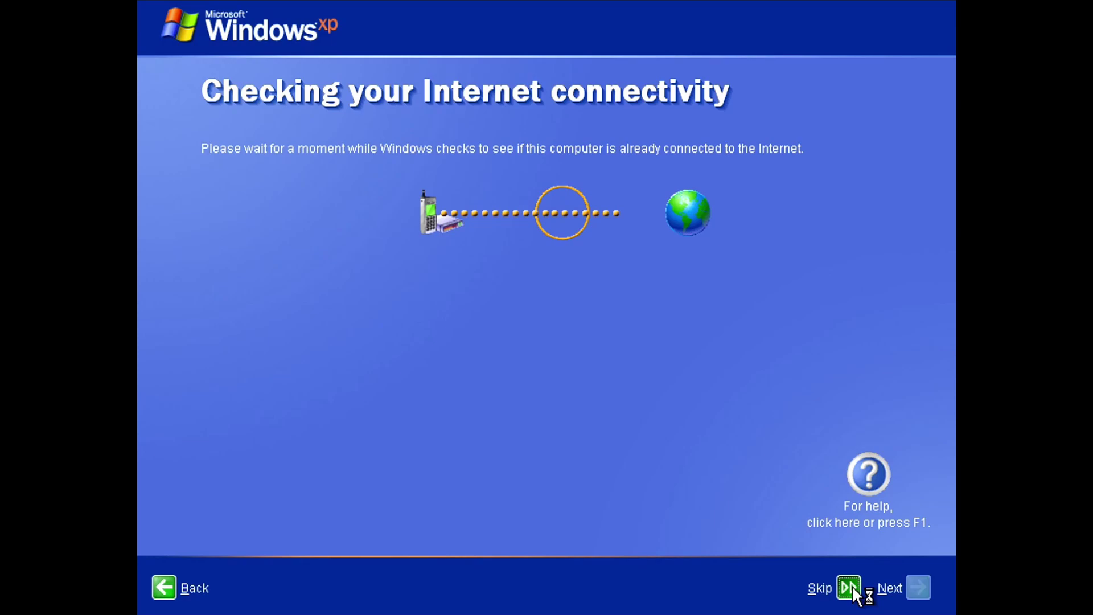
Skip the connectivity check, postpone activation, and create a user account named after the owner
left_click(852, 585)
left_click(227, 349)
left_click(919, 588)
type("James Ma")
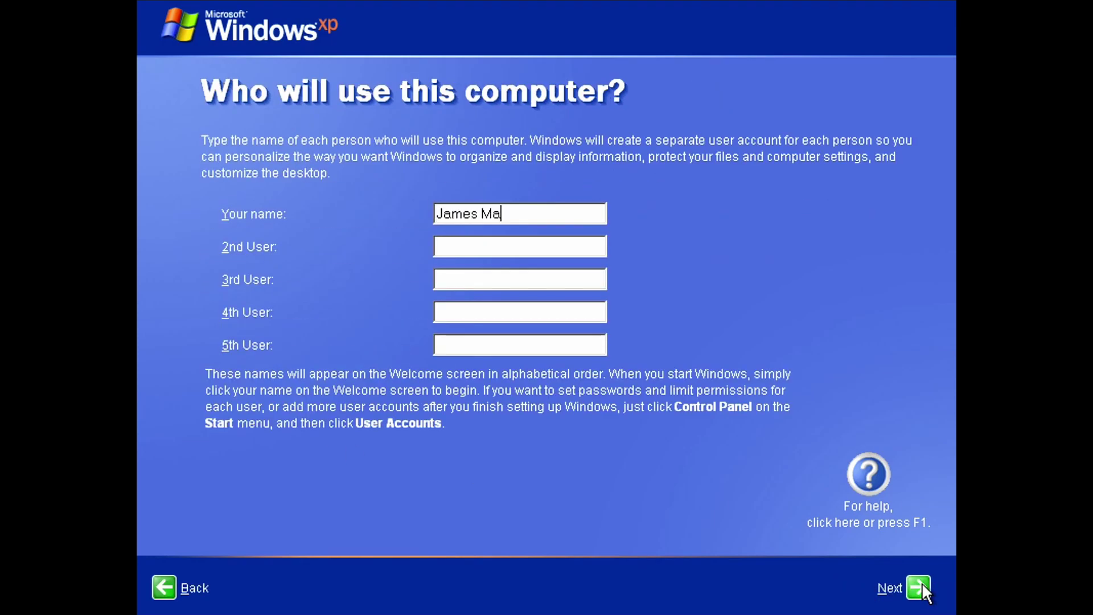
type("ckenzie")
left_click(920, 590)
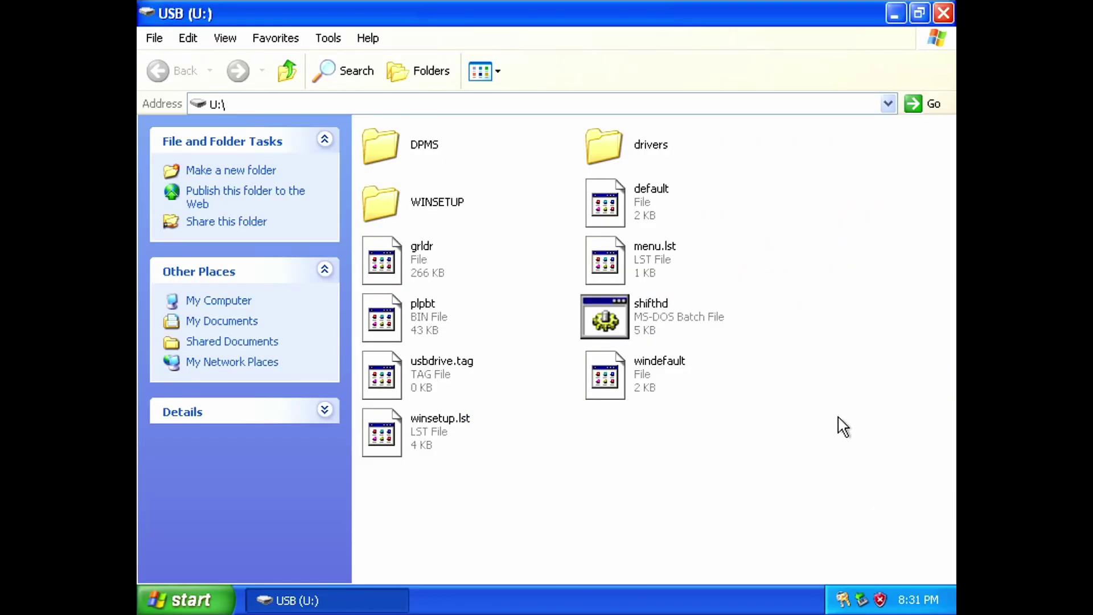
Open U:\drivers and select, then deselect, its driver installers and zip archives
double_click(603, 142)
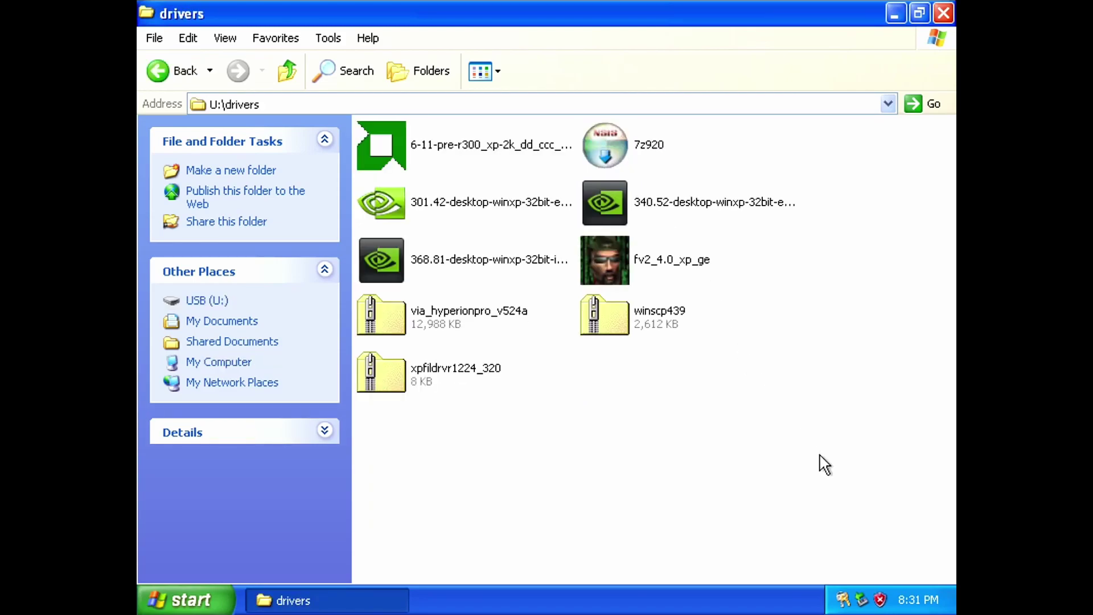
left_click_drag(818, 454, 431, 165)
left_click_drag(371, 116, 370, 109)
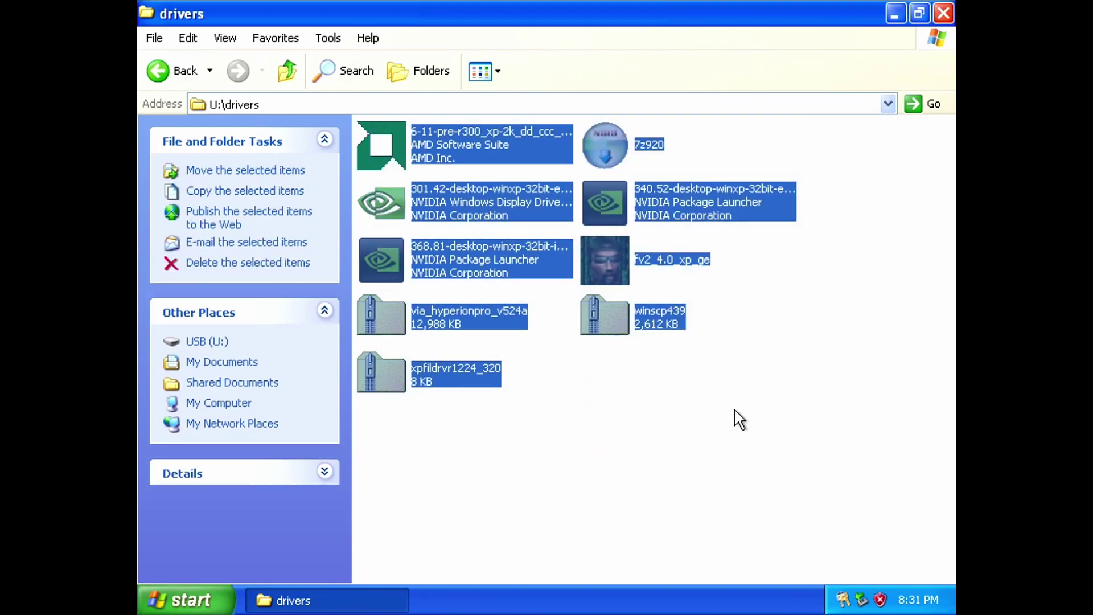
left_click(735, 411)
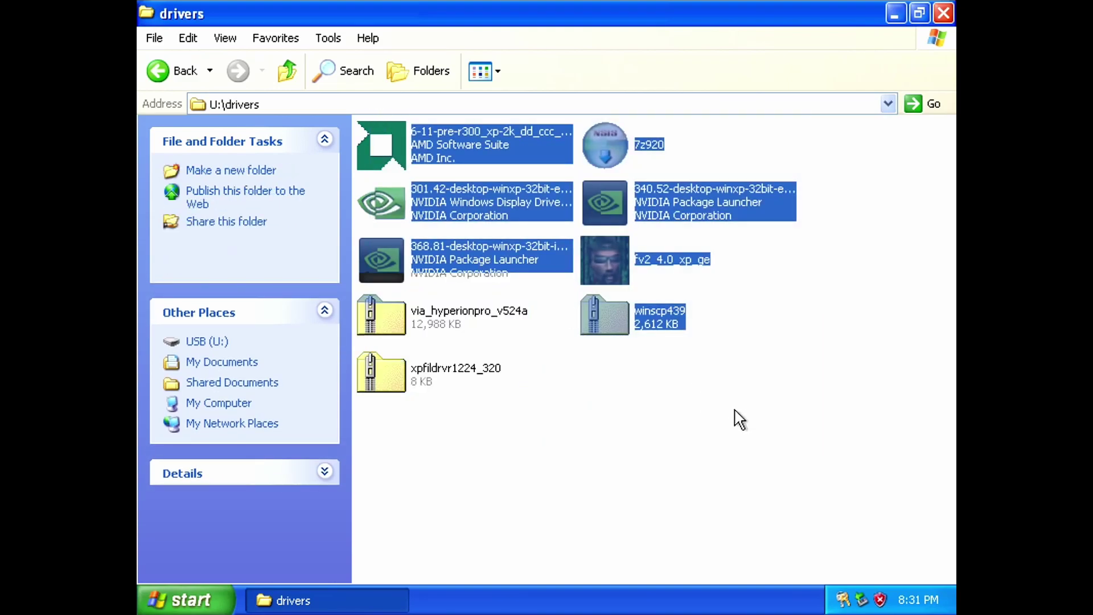